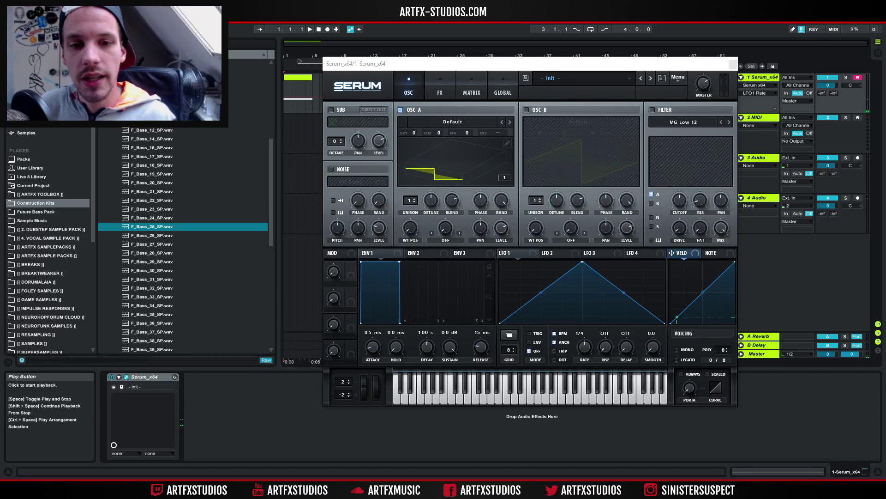
# Step: Drag Serum's OSC A octave field from 0 down to -2
pyautogui.moveTo(415, 133); pyautogui.dragTo(417, 171)
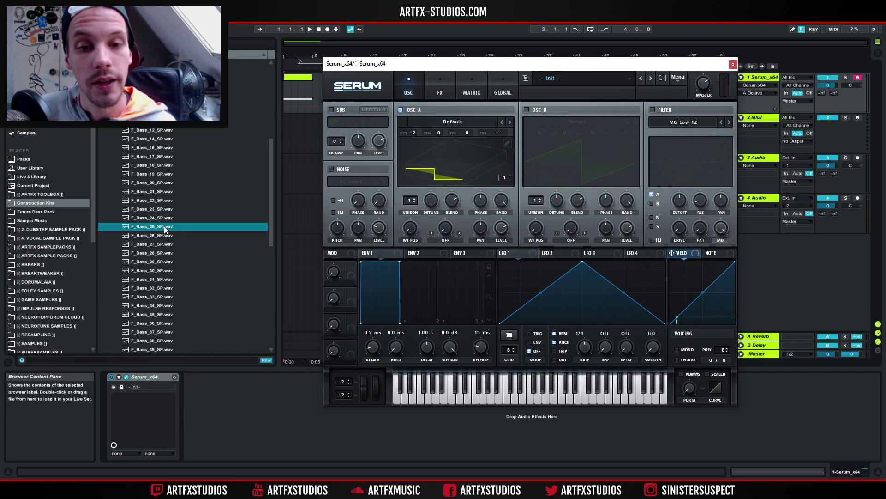
# Step: Open the Table Edit window with the pencil icon on OSC A's wavetable display
pyautogui.click(142, 228)
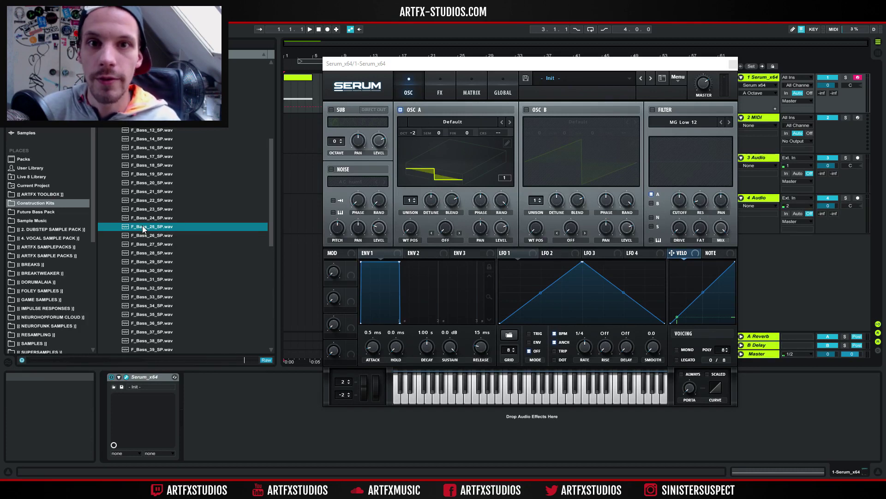
# Step: In OSC A's wavetable editor, enter note F as the split, giving 1010-sample frames
pyautogui.click(508, 143)
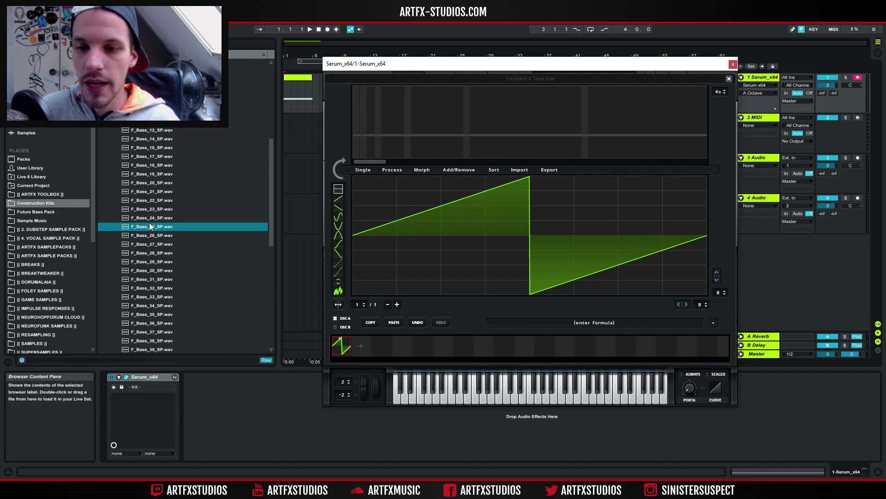
pyautogui.click(574, 323)
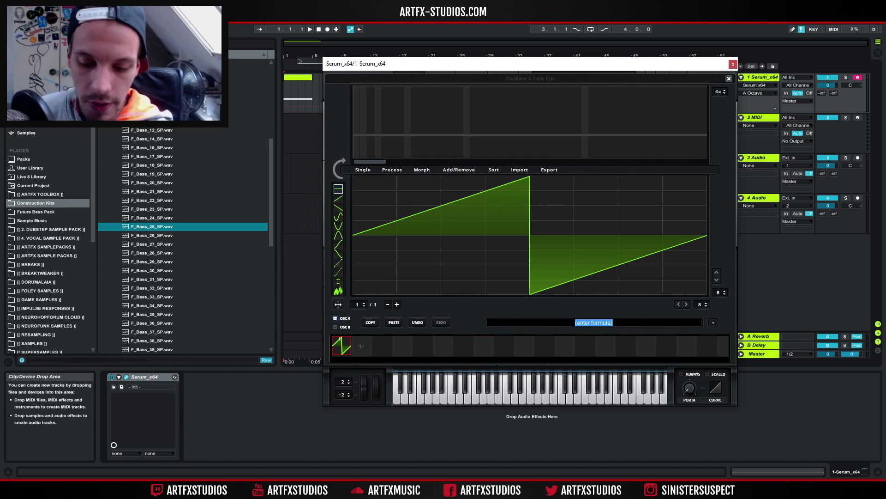
pyautogui.write('F0')
pyautogui.press('Return')
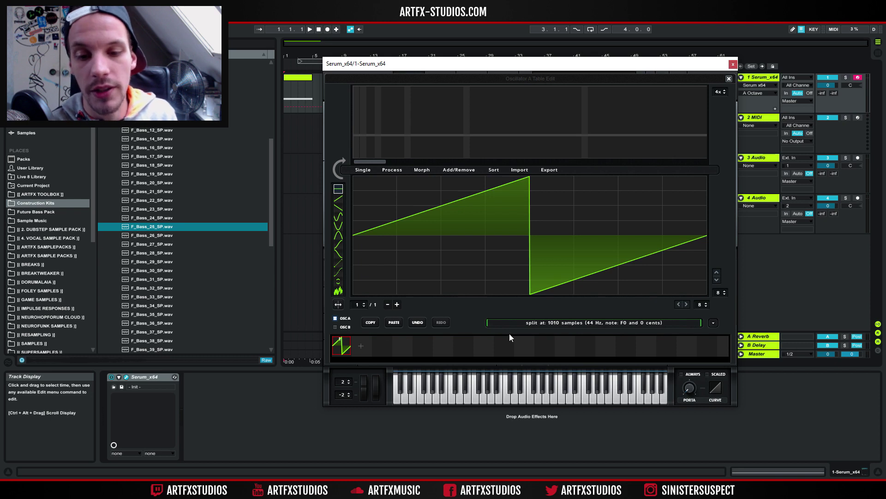
# Step: Import F_Bass_25_SP.wav into the wavetable editor and step through frames 1 to 7
pyautogui.moveTo(151, 227); pyautogui.dragTo(478, 245)
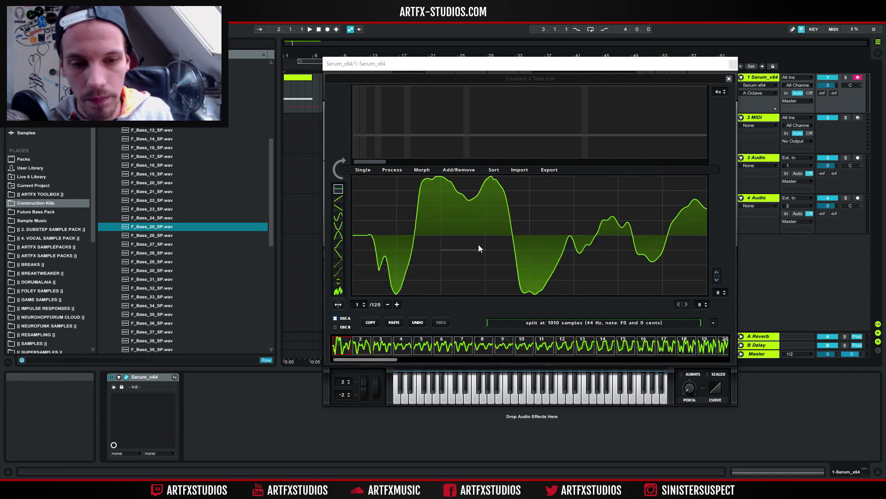
pyautogui.click(356, 347)
pyautogui.click(382, 347)
pyautogui.click(407, 348)
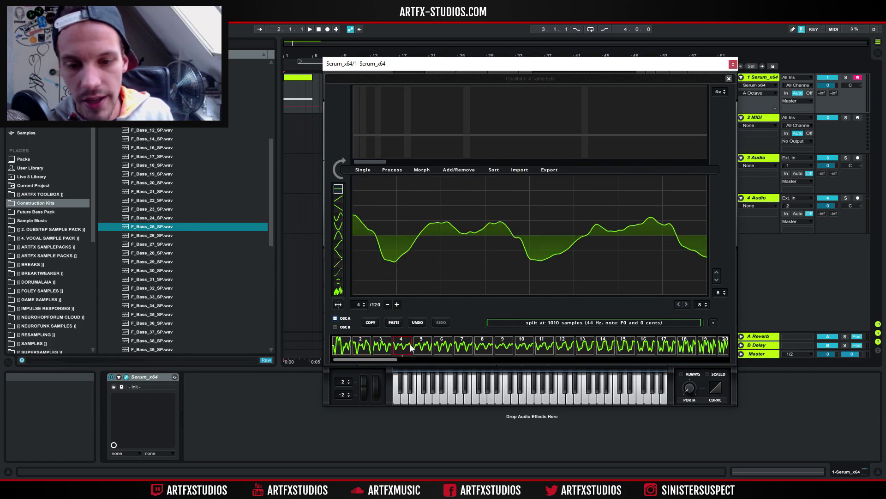
pyautogui.click(422, 347)
pyautogui.click(442, 347)
pyautogui.click(463, 347)
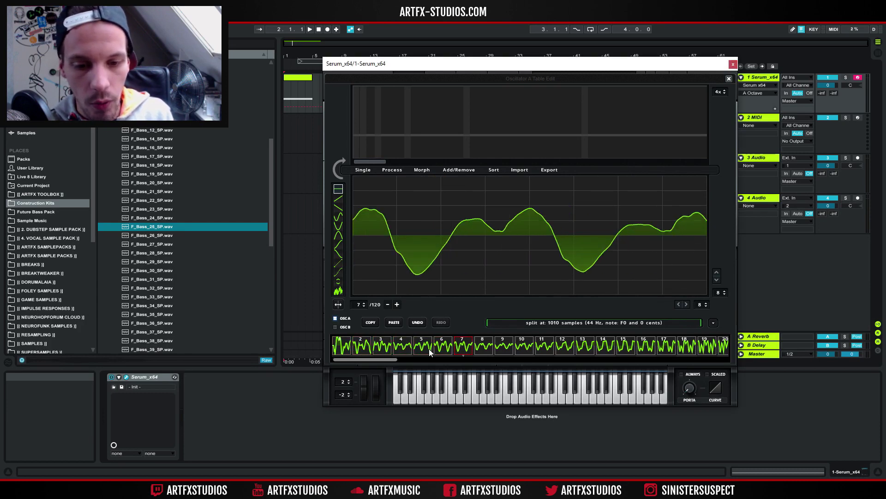
# Step: Compare the imported bass frames between 13 and 17
pyautogui.click(645, 350)
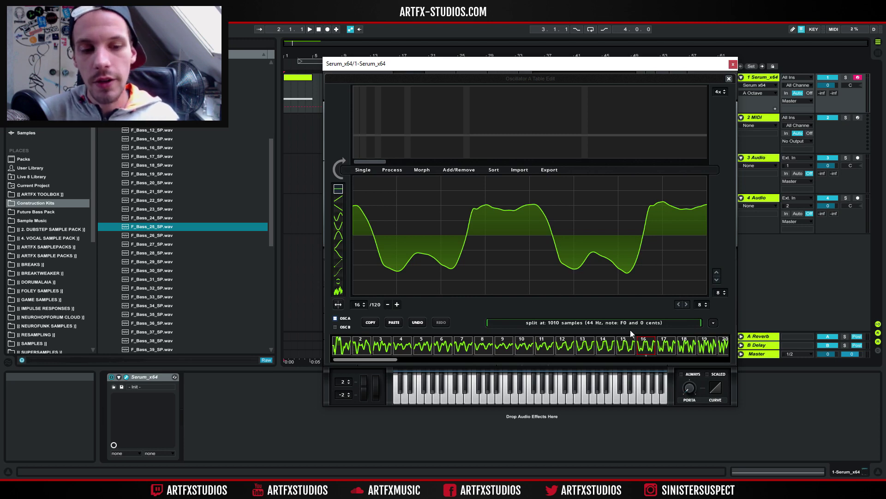
pyautogui.click(632, 346)
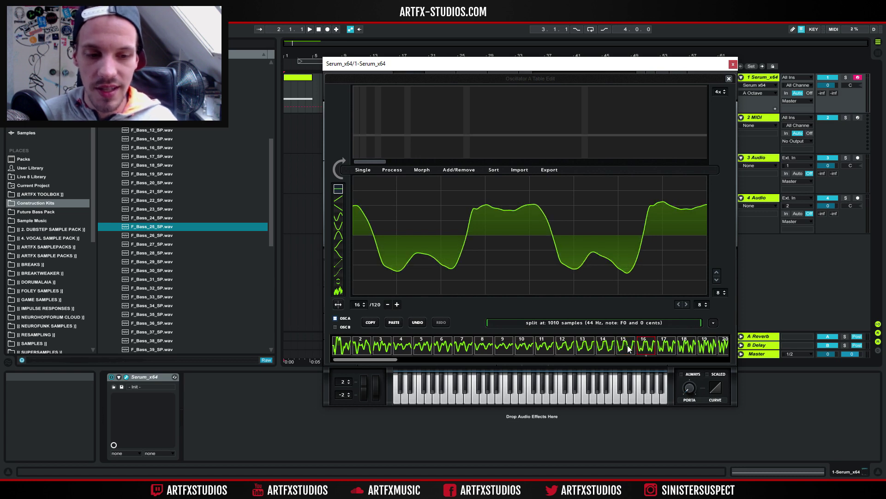
pyautogui.click(646, 350)
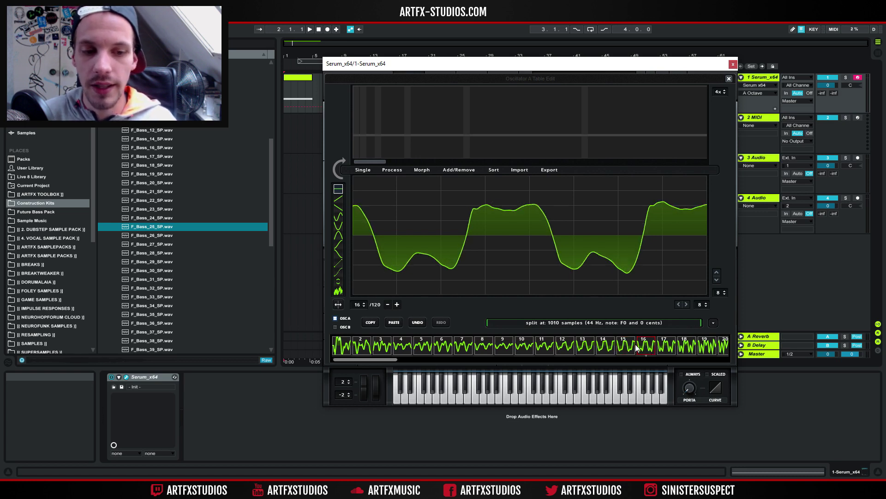
pyautogui.click(612, 349)
pyautogui.click(583, 349)
pyautogui.click(600, 349)
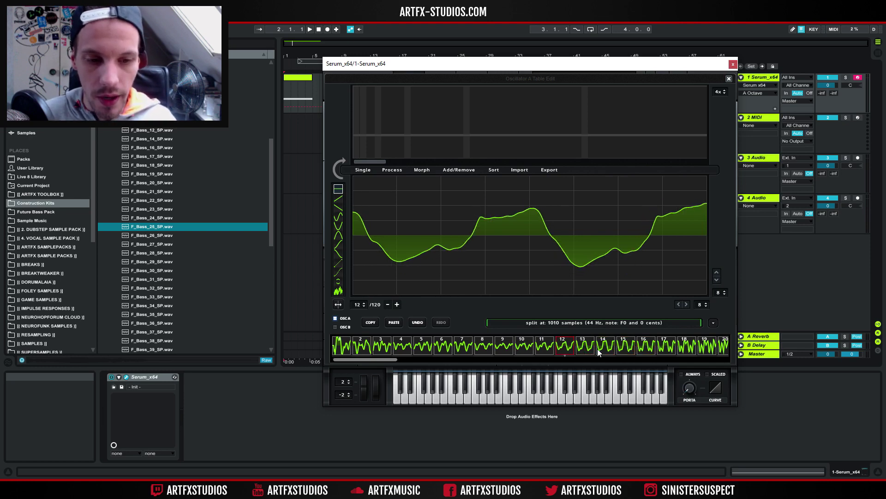
pyautogui.click(587, 349)
pyautogui.click(600, 349)
pyautogui.click(632, 342)
pyautogui.click(643, 342)
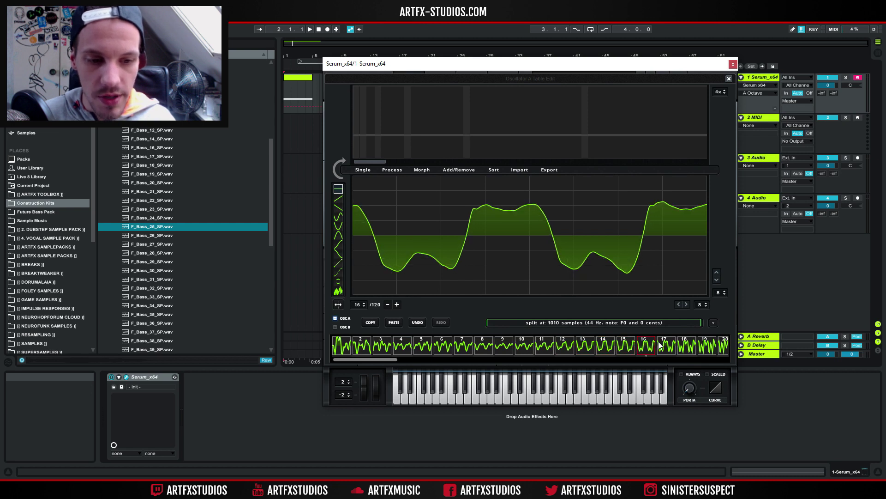
pyautogui.click(660, 345)
pyautogui.click(643, 347)
pyautogui.click(624, 348)
pyautogui.click(612, 347)
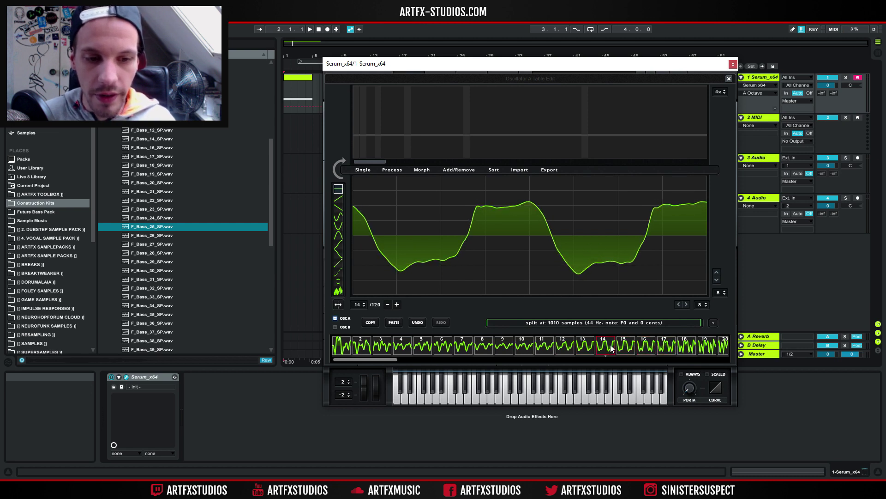
pyautogui.click(583, 344)
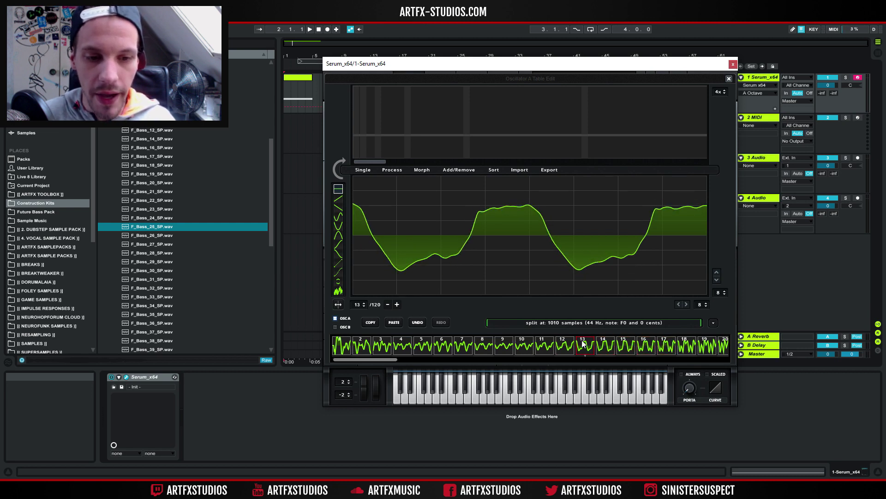
# Step: Compare the imported bass frames between 11 and 16
pyautogui.click(624, 347)
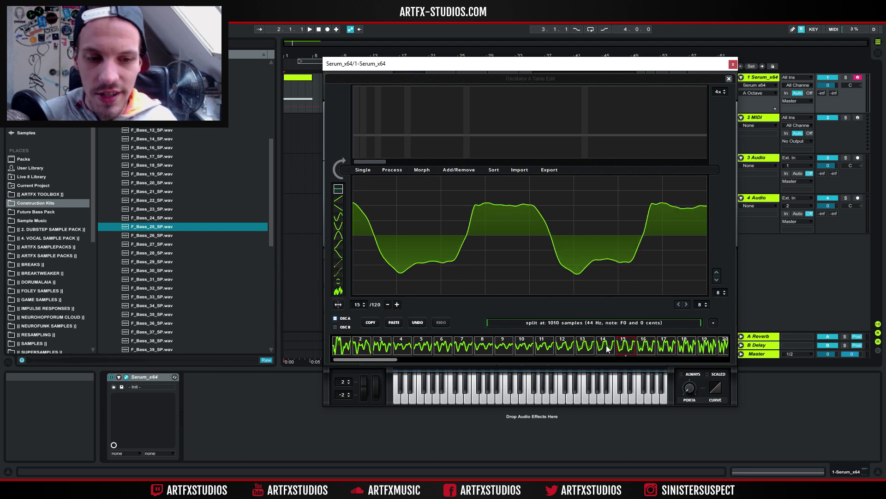
pyautogui.click(572, 344)
pyautogui.click(542, 348)
pyautogui.click(573, 347)
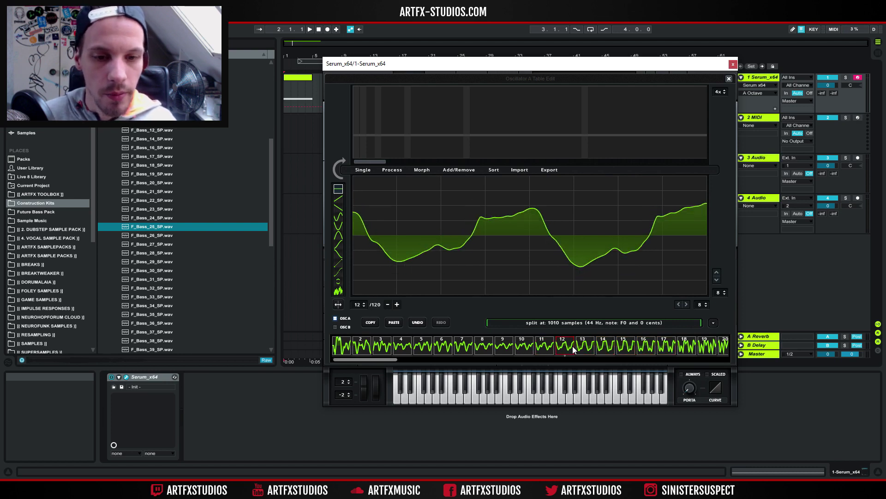
pyautogui.click(583, 346)
pyautogui.click(603, 346)
pyautogui.click(624, 346)
pyautogui.click(644, 346)
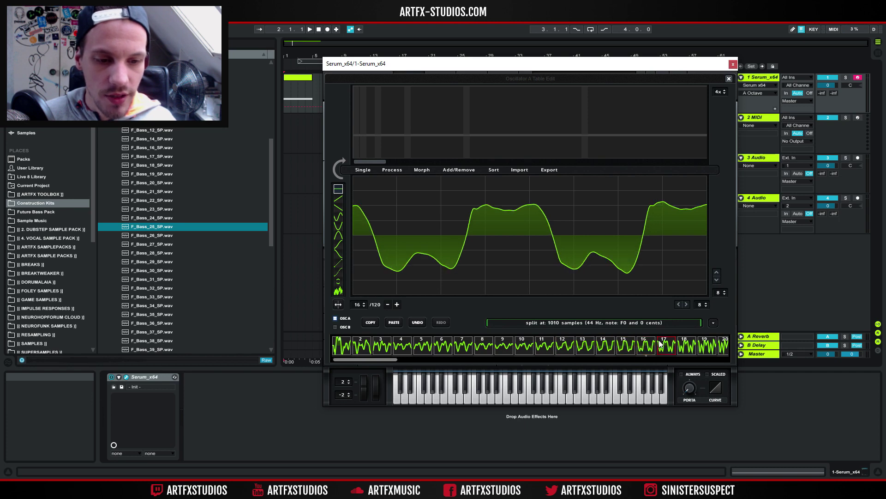
pyautogui.click(624, 346)
pyautogui.click(603, 346)
pyautogui.click(584, 347)
pyautogui.click(567, 344)
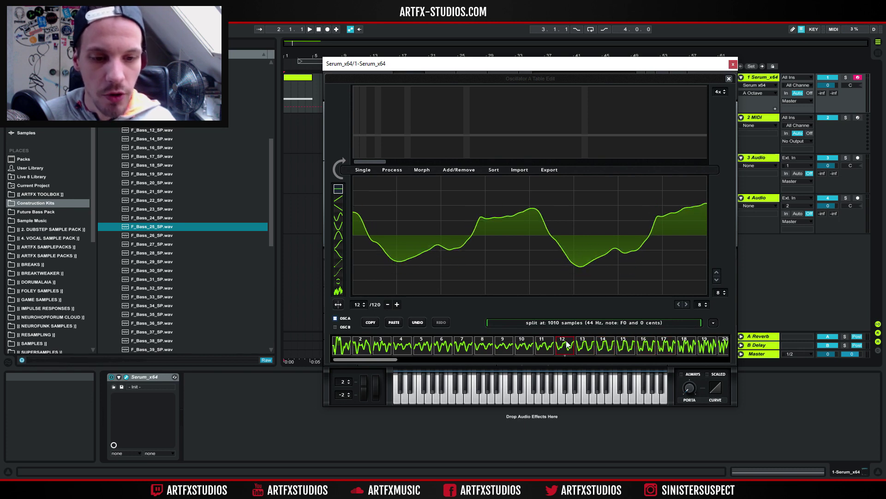
pyautogui.click(551, 345)
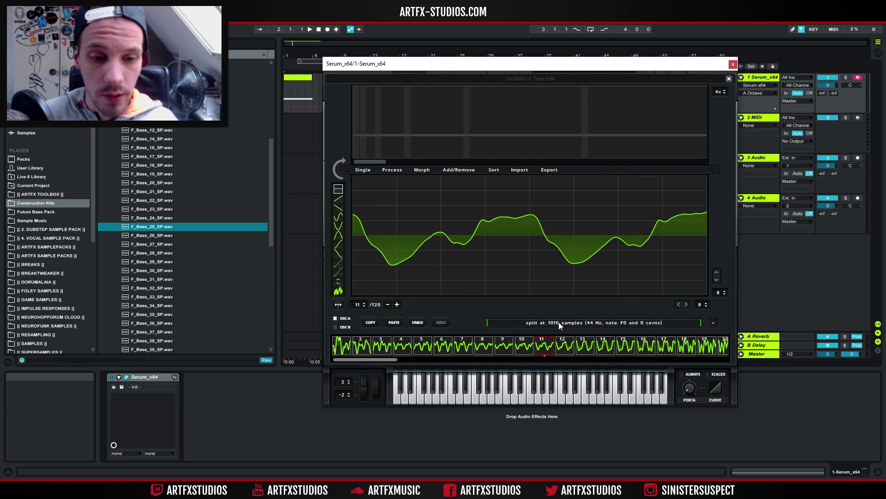
# Step: Set the wavetable split length to 1000 samples
pyautogui.click(559, 322)
pyautogui.write('1')
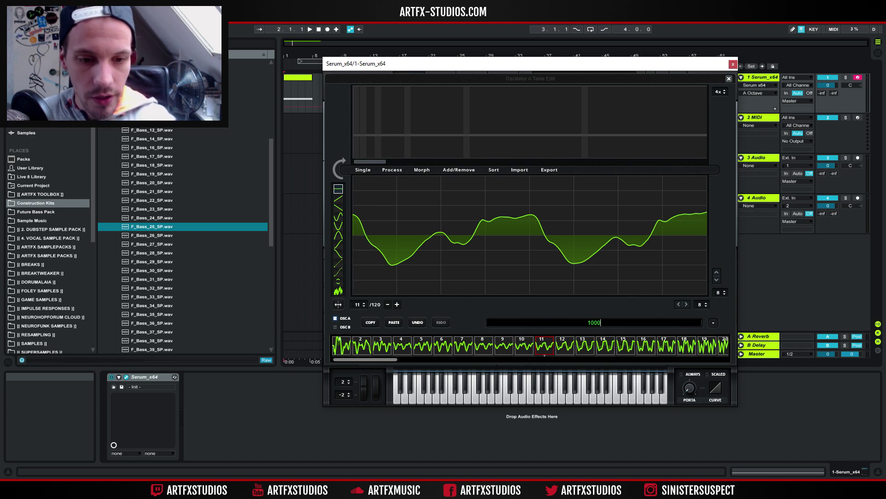
pyautogui.write('000')
pyautogui.press('Return')
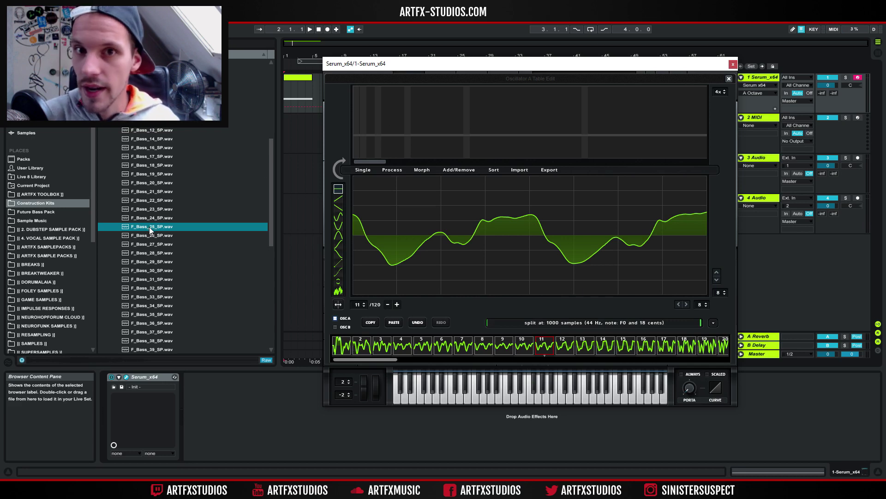
# Step: Re-import F_Bass_25_SP.wav as 121 frames and view frames 16 down to 9
pyautogui.moveTo(149, 227); pyautogui.dragTo(498, 235)
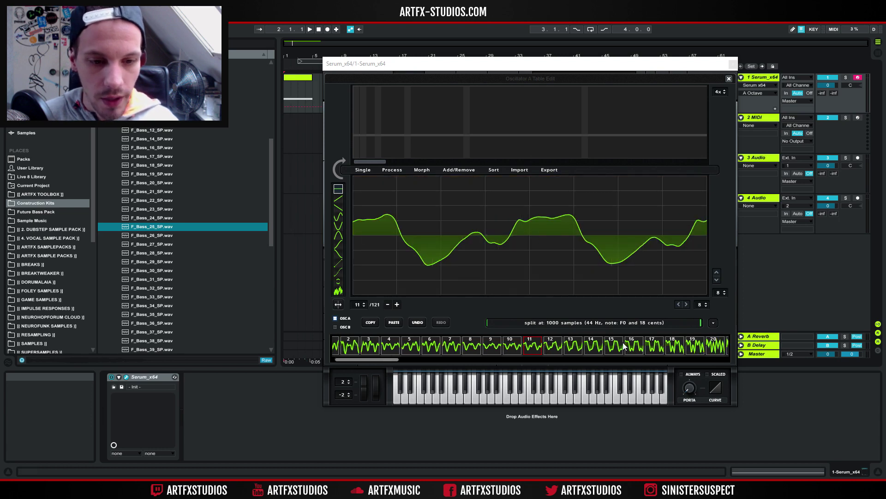
pyautogui.click(633, 347)
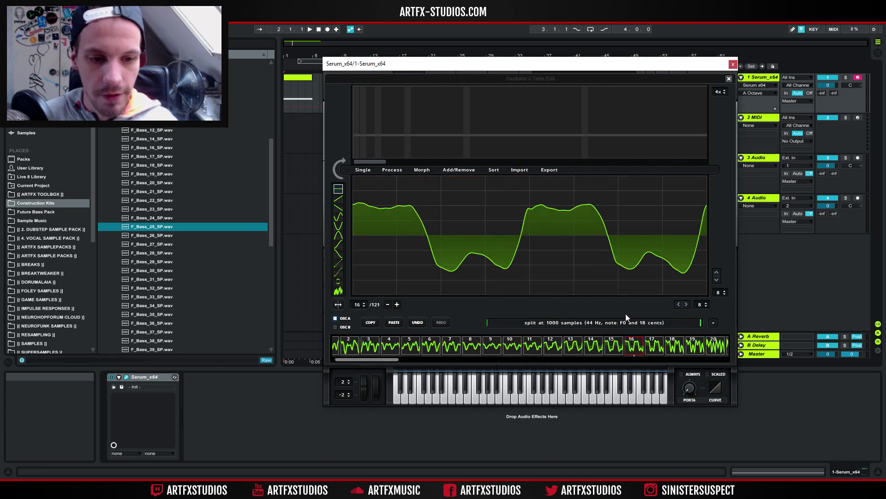
pyautogui.click(614, 349)
pyautogui.click(593, 348)
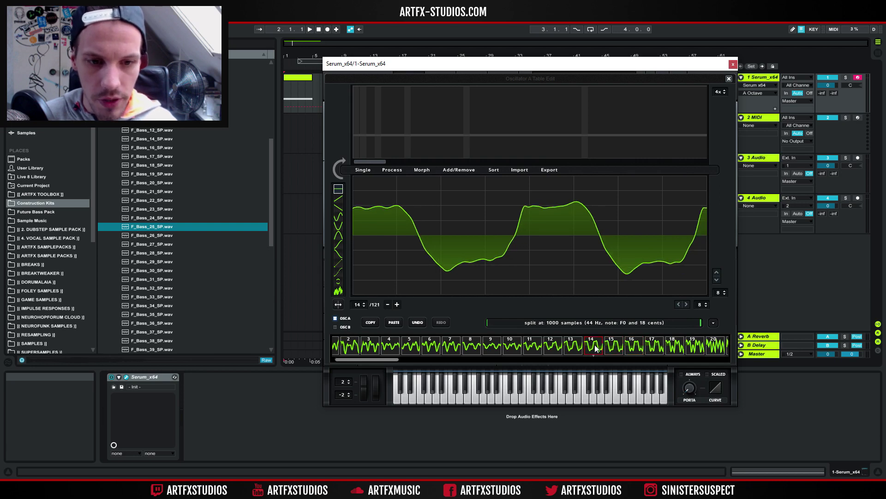
pyautogui.click(571, 346)
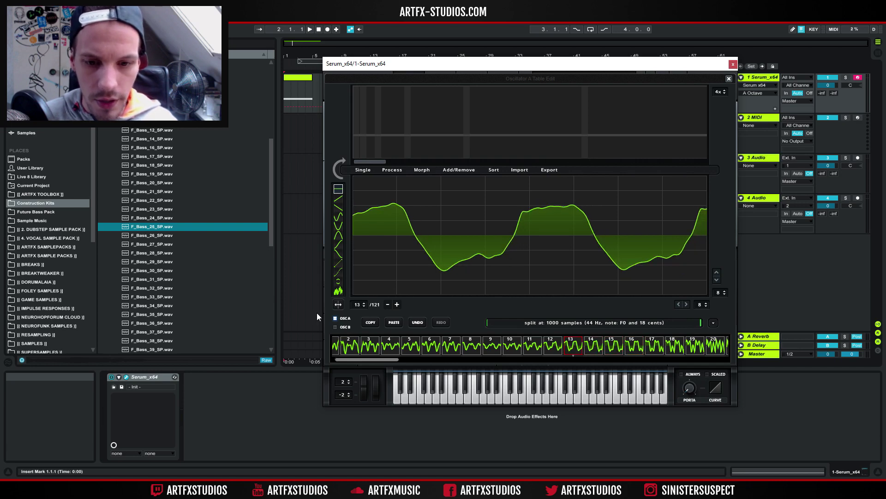
pyautogui.moveTo(356, 299)
pyautogui.mouseDown()
pyautogui.moveTo(358, 309)
pyautogui.moveTo(366, 278)
pyautogui.moveTo(360, 301)
pyautogui.mouseUp()
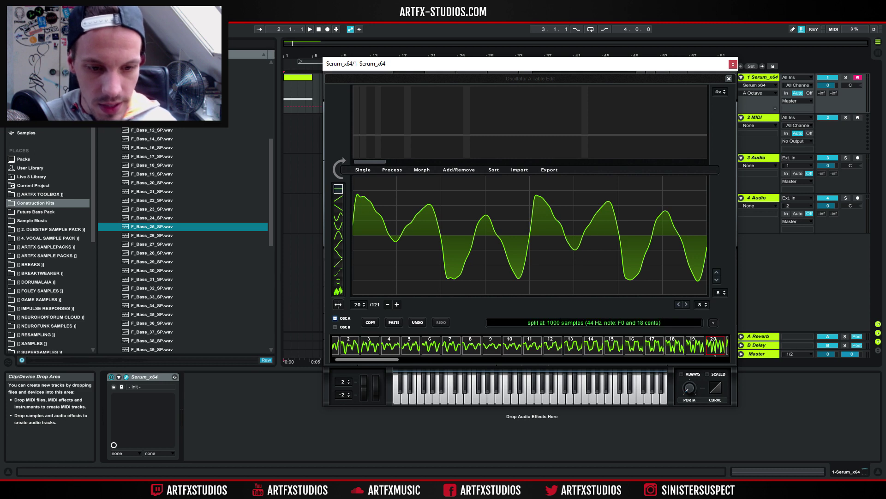
# Step: Change the split length to 1020 samples, shortening the wavetable to 119 frames
pyautogui.moveTo(547, 323); pyautogui.dragTo(661, 322)
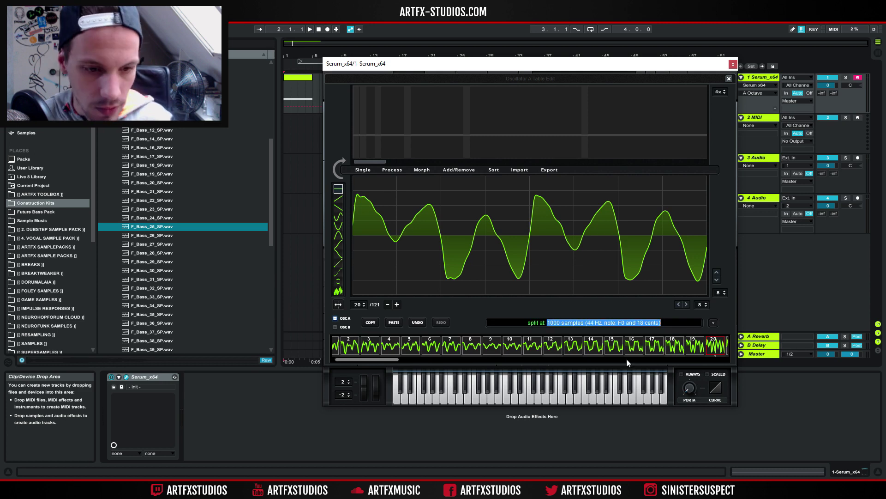
pyautogui.hotkey('ctrl', 'a')
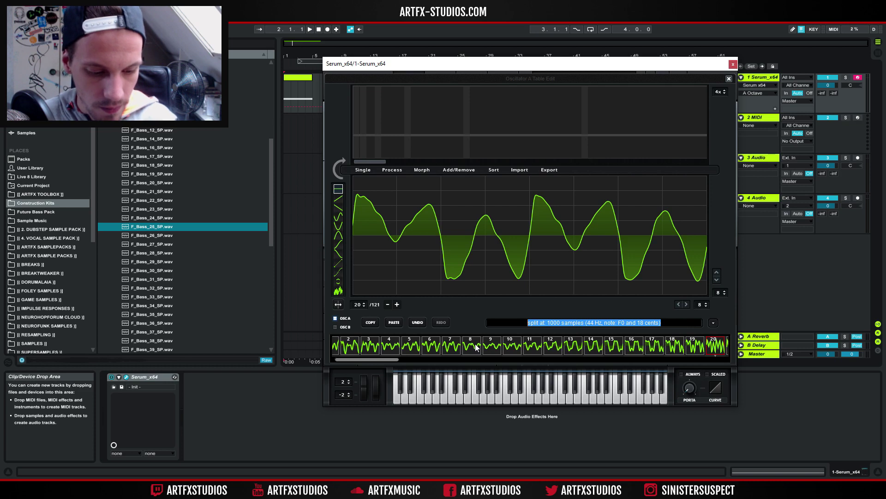
pyautogui.write('1020')
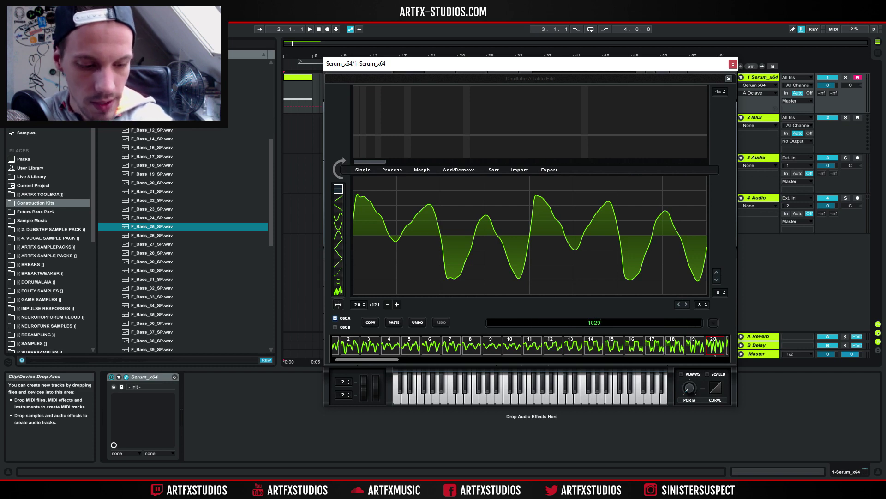
pyautogui.press('Return')
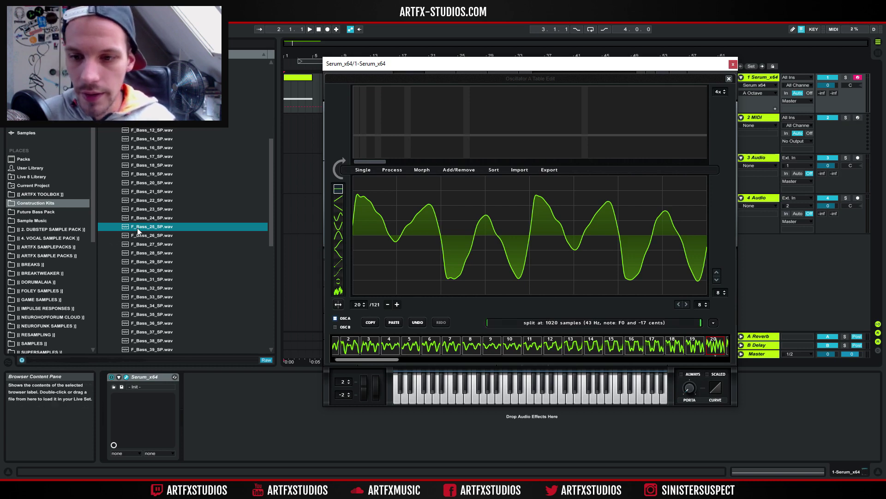
pyautogui.click(388, 304)
pyautogui.click(388, 305)
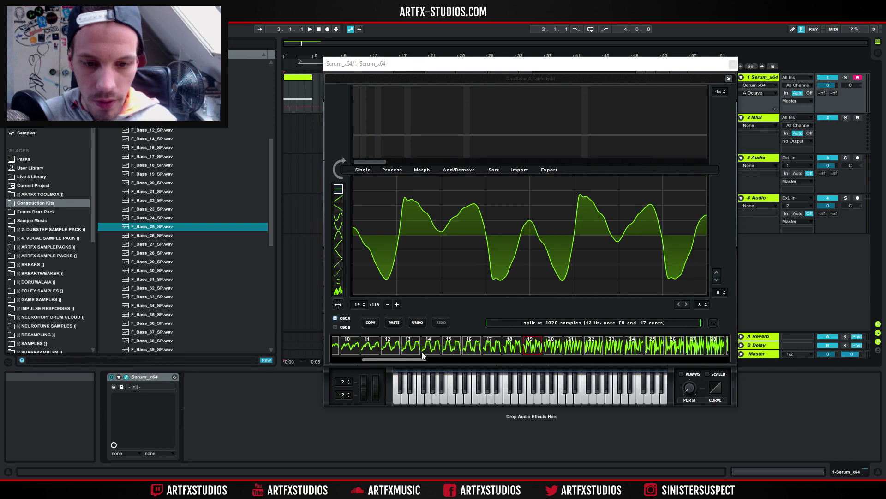
# Step: Inspect frames 12 through 27 of the 119-frame wavetable
pyautogui.click(471, 347)
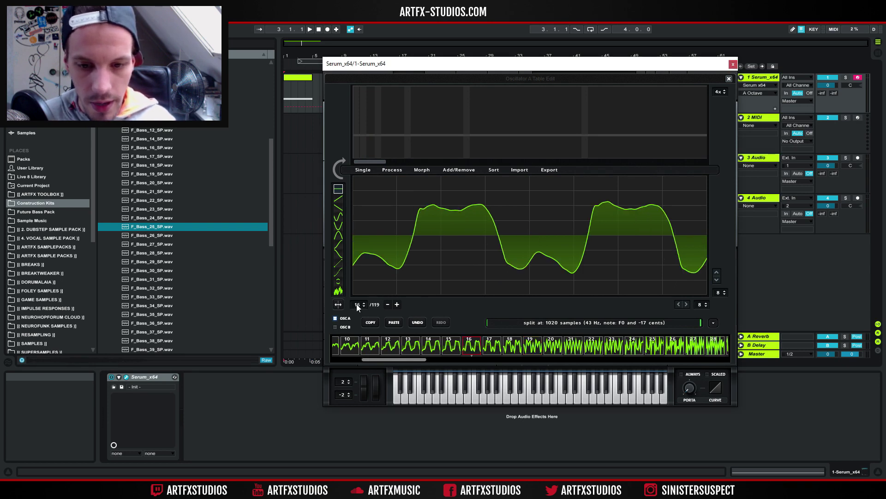
pyautogui.scroll(-3, 358, 305)
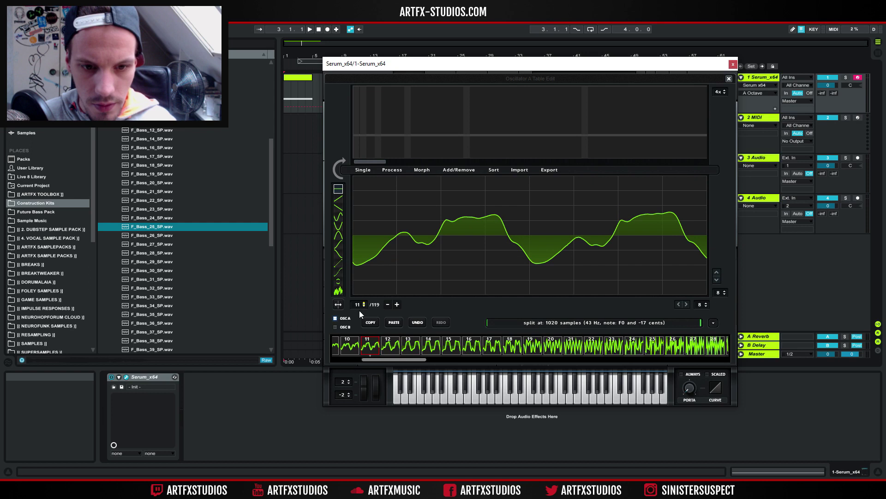
pyautogui.scroll(6, 360, 308)
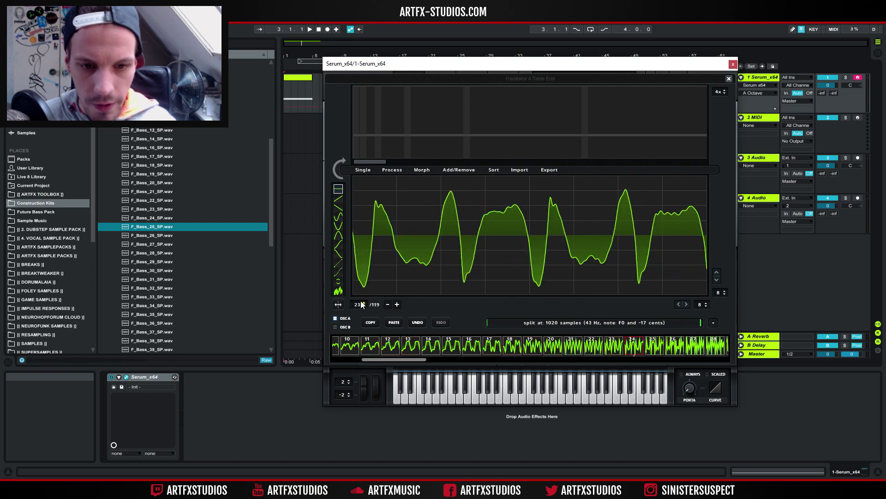
pyautogui.scroll(-1, 360, 309)
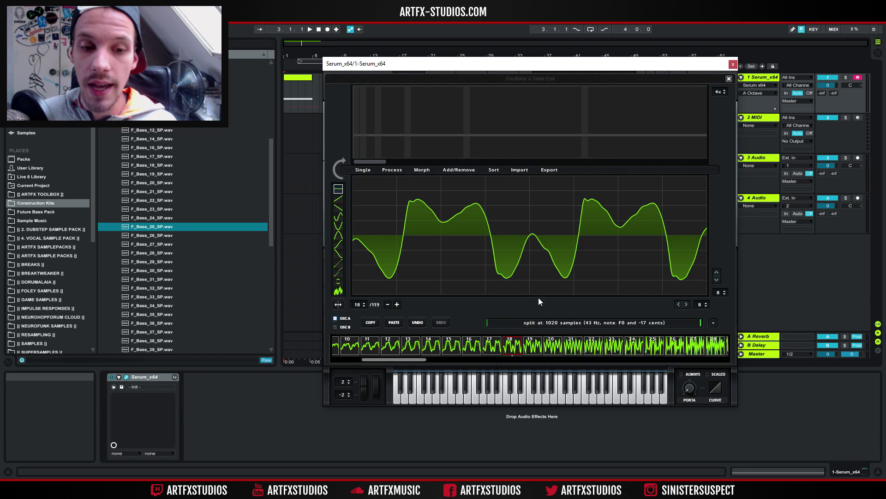
pyautogui.click(553, 323)
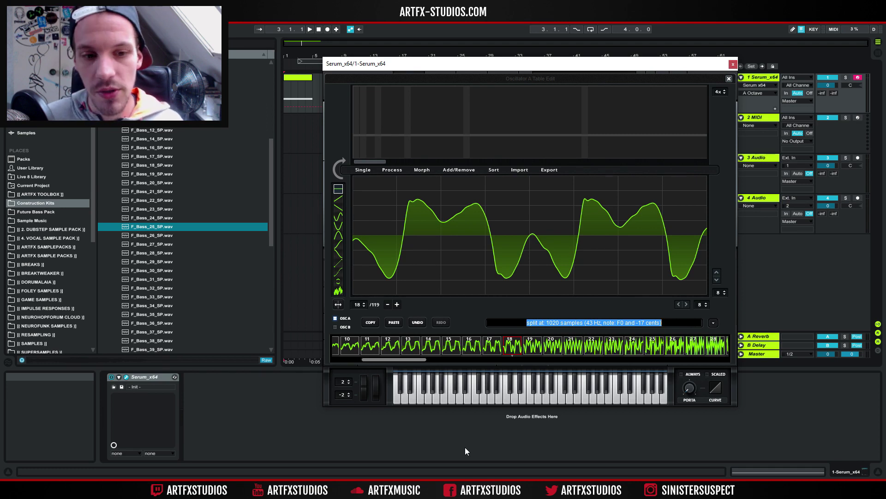
pyautogui.click(395, 346)
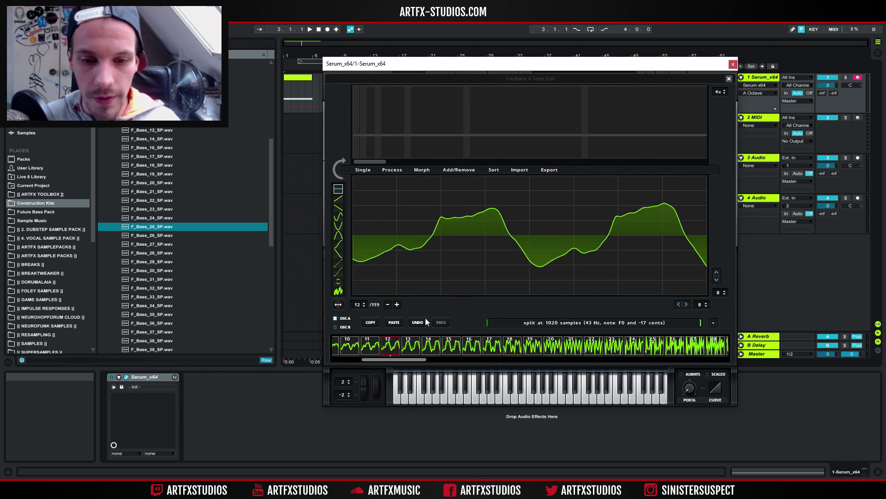
pyautogui.moveTo(357, 304); pyautogui.dragTo(382, 281)
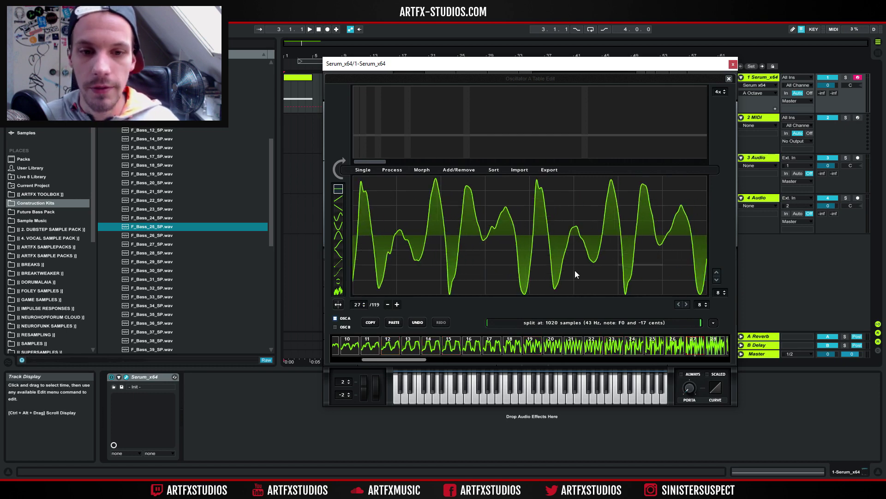
# Step: Re-split the bass sample at 1010 samples
pyautogui.click(557, 323)
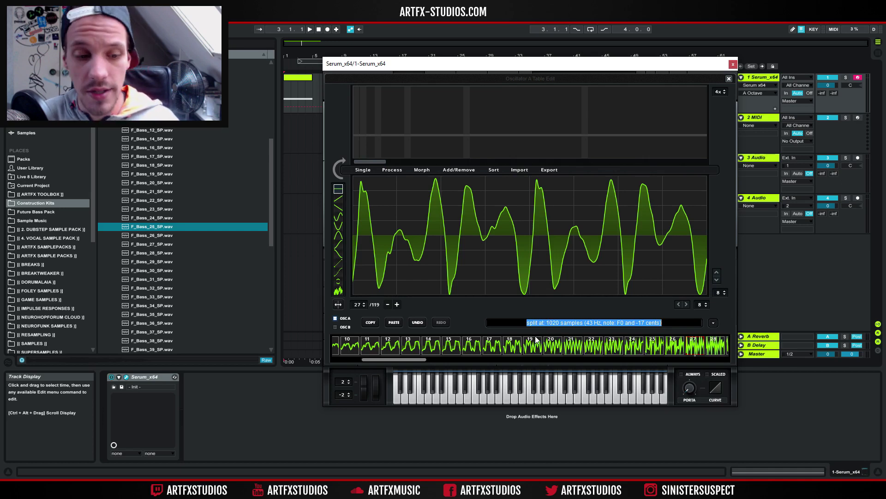
pyautogui.write('1010')
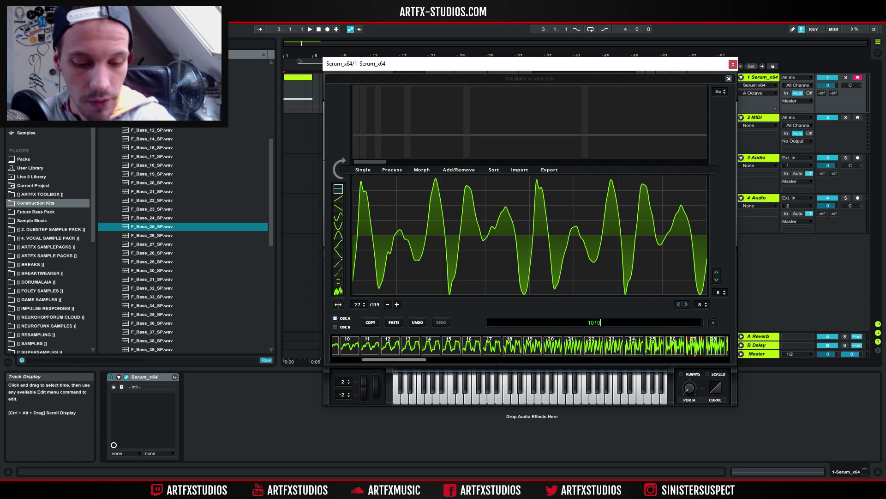
pyautogui.press('Return')
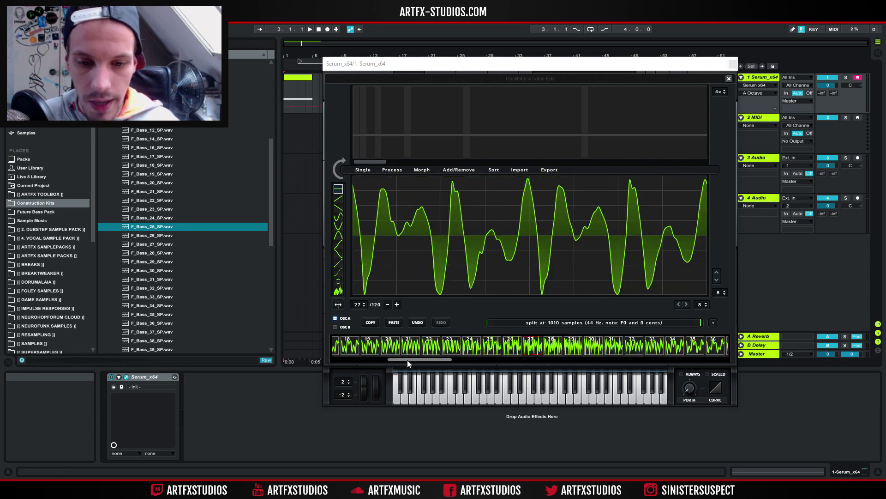
# Step: Inspect frames 12 through 39 of the 120-frame bass wavetable
pyautogui.moveTo(405, 359); pyautogui.dragTo(361, 358)
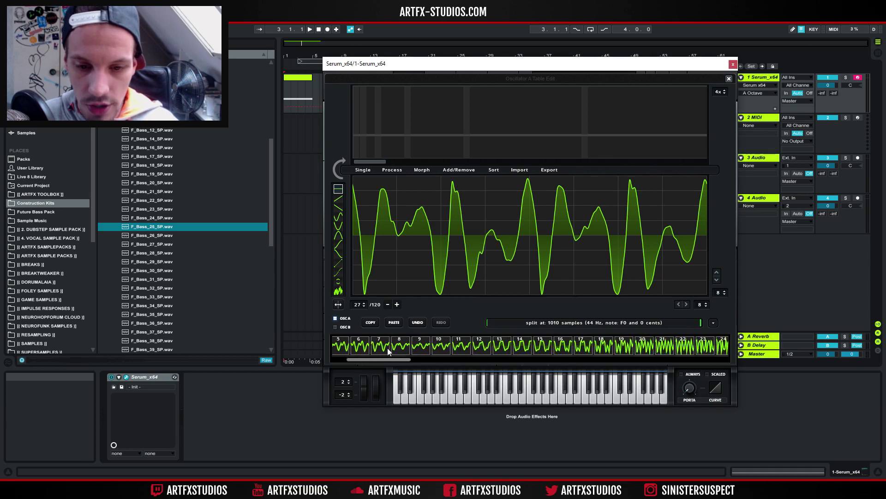
pyautogui.click(481, 345)
pyautogui.scroll(5, 360, 305)
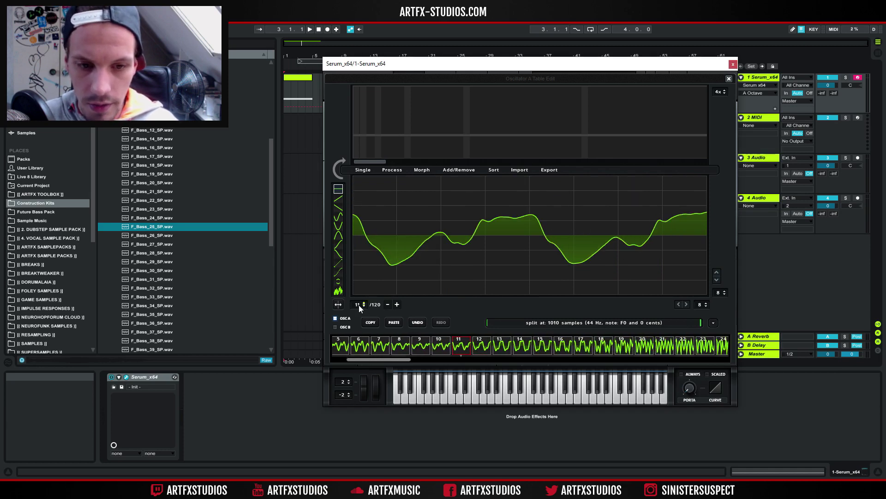
pyautogui.moveTo(360, 302)
pyautogui.mouseDown()
pyautogui.moveTo(361, 272)
pyautogui.moveTo(359, 294)
pyautogui.mouseUp()
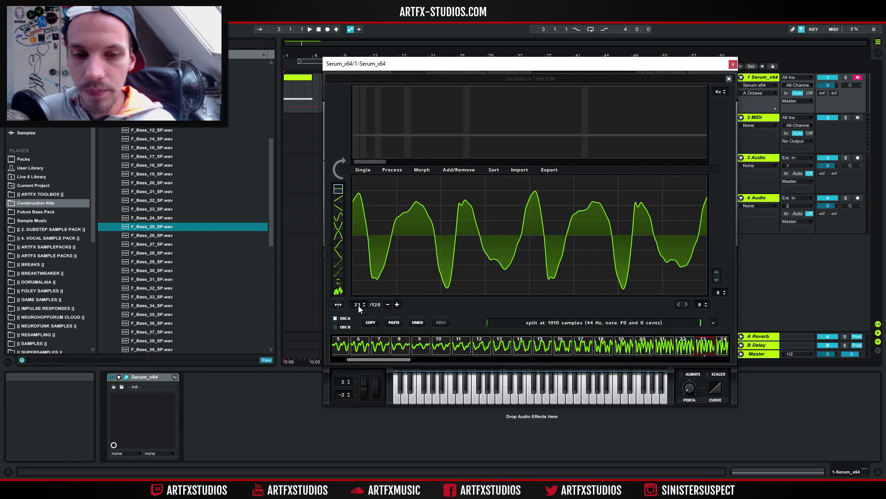
pyautogui.moveTo(358, 306)
pyautogui.mouseDown()
pyautogui.moveTo(361, 267)
pyautogui.moveTo(359, 324)
pyautogui.moveTo(358, 305)
pyautogui.mouseUp()
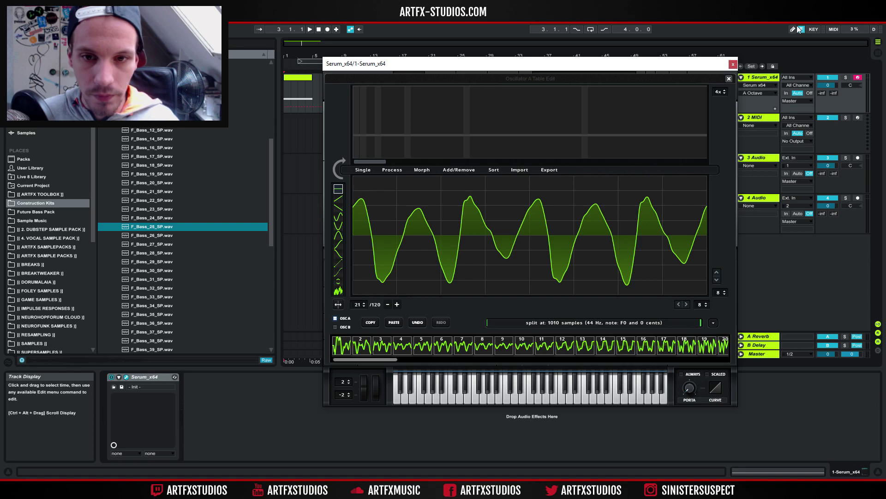
# Step: Close Serum, then reopen it from track 1's device view with Ctrl+Alt+P
pyautogui.click(733, 64)
pyautogui.doubleClick(297, 93)
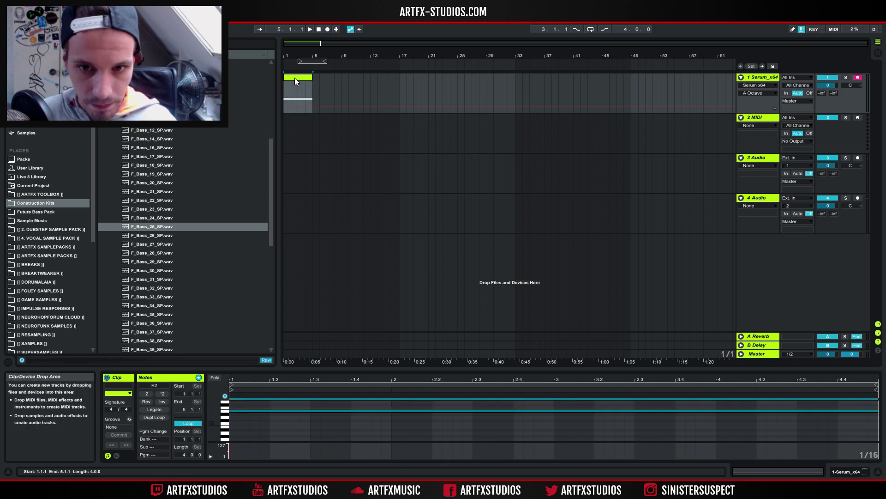
pyautogui.hotkey('shift', 'Tab')
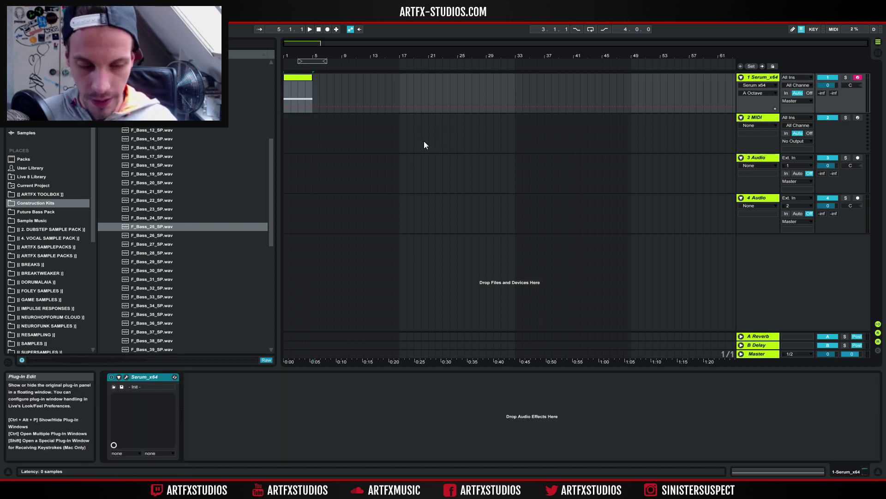
pyautogui.hotkey('ctrl', 'alt', 'p')
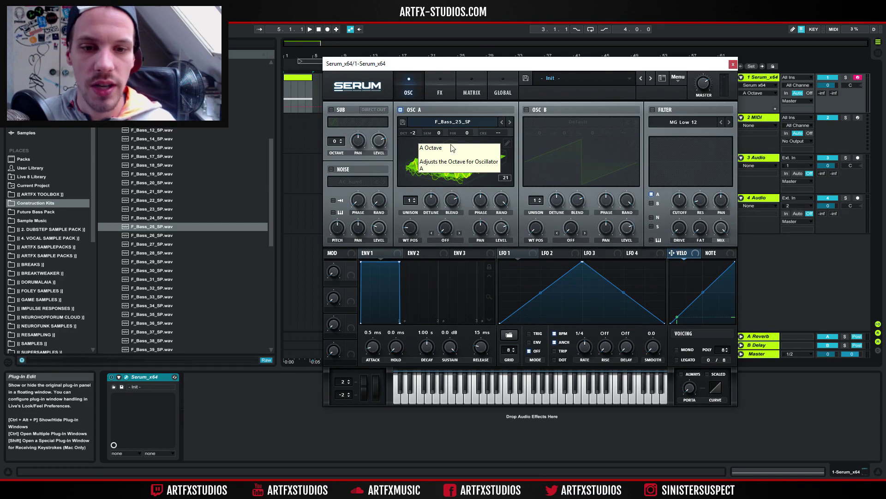
# Step: Return OSC A's wavetable to its first frame and close the editor
pyautogui.click(508, 143)
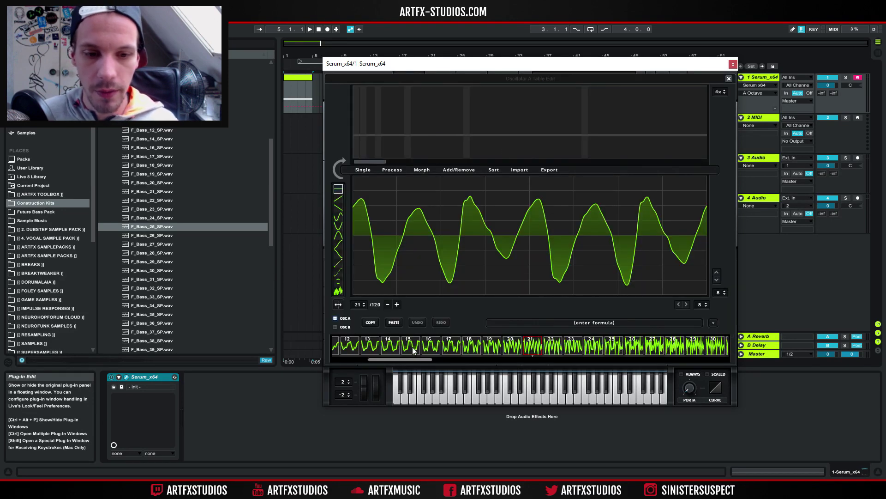
pyautogui.moveTo(406, 359); pyautogui.dragTo(359, 356)
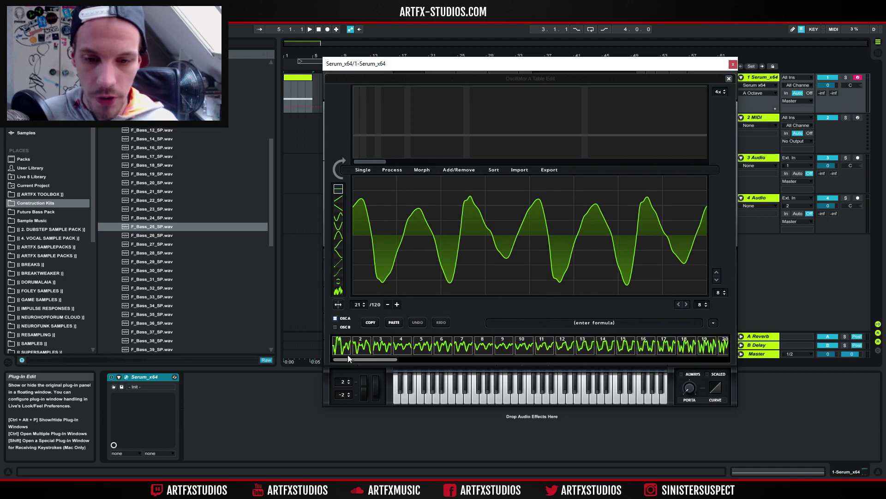
pyautogui.click(342, 347)
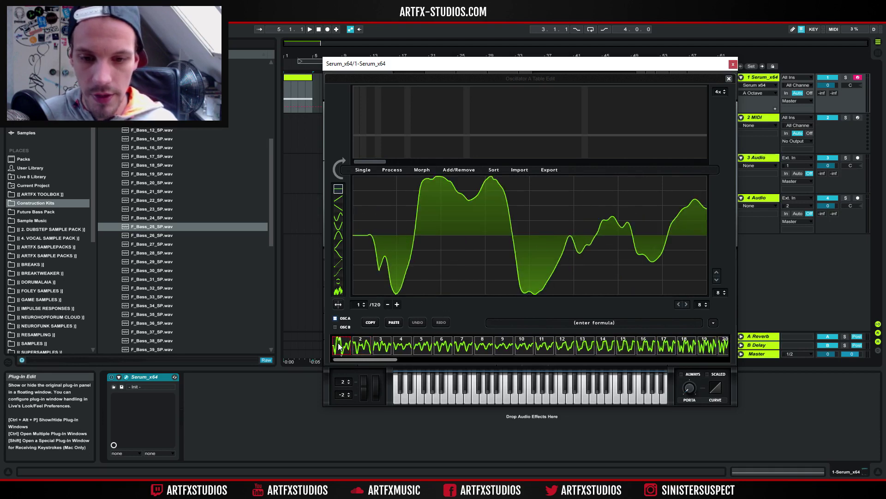
pyautogui.click(729, 78)
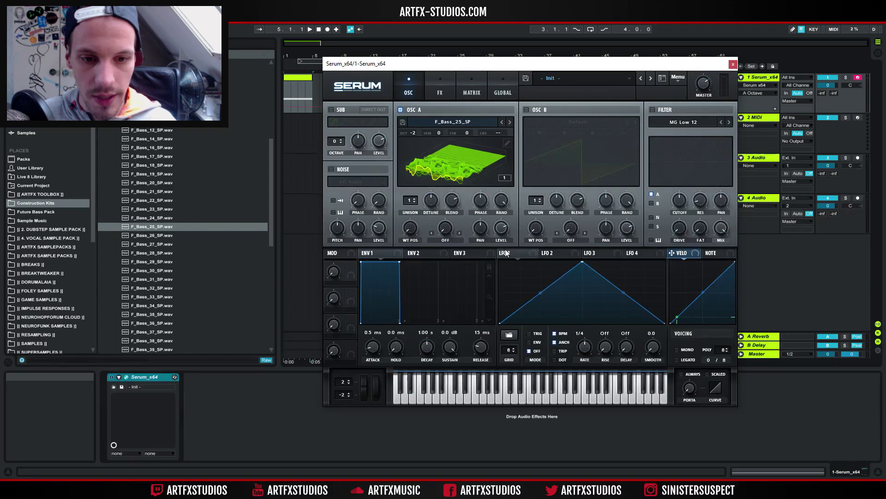
# Step: Make LFO 1 a one-bar ramp on OSC A's WT POS, show 2D, and play
pyautogui.moveTo(582, 261); pyautogui.dragTo(665, 262)
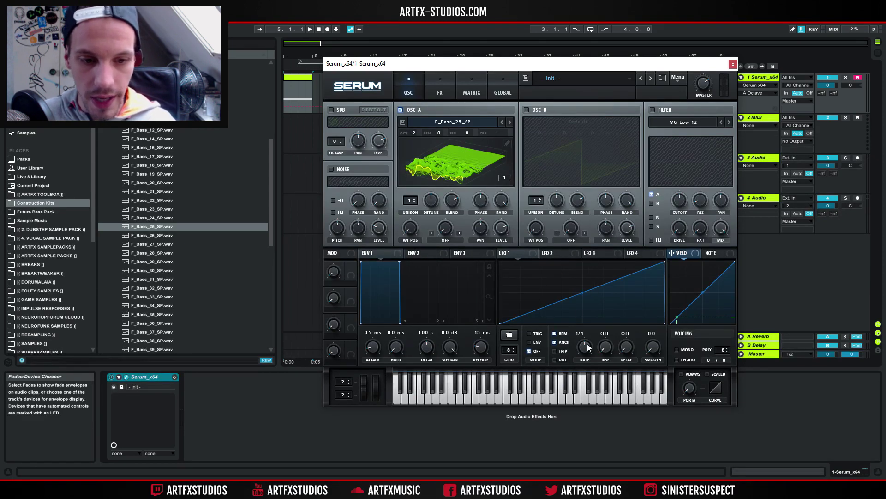
pyautogui.moveTo(589, 347); pyautogui.dragTo(584, 356)
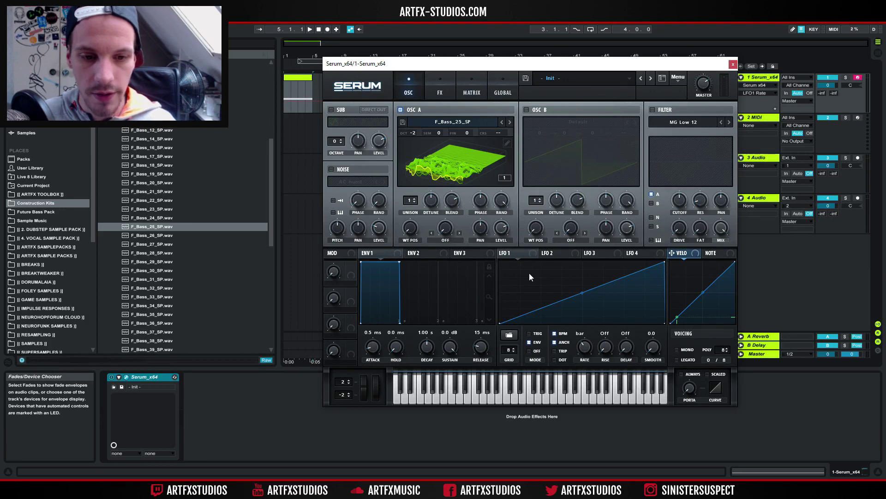
pyautogui.moveTo(503, 256); pyautogui.dragTo(411, 228)
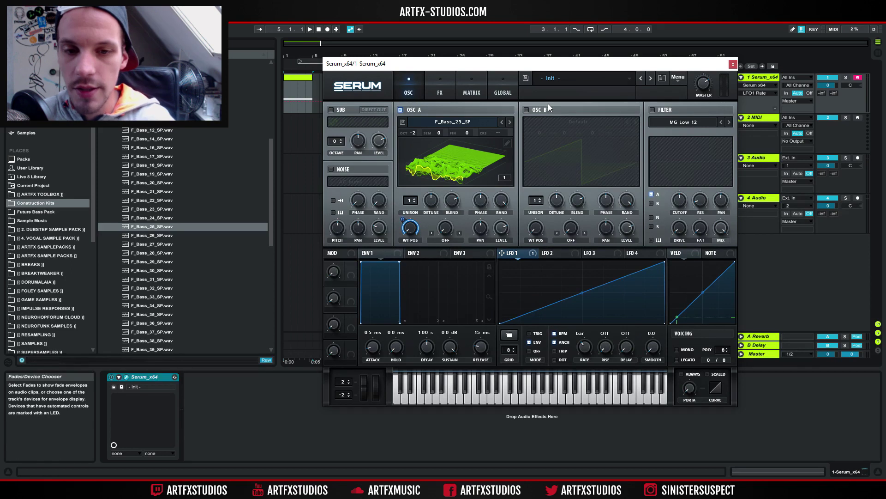
pyautogui.click(455, 156)
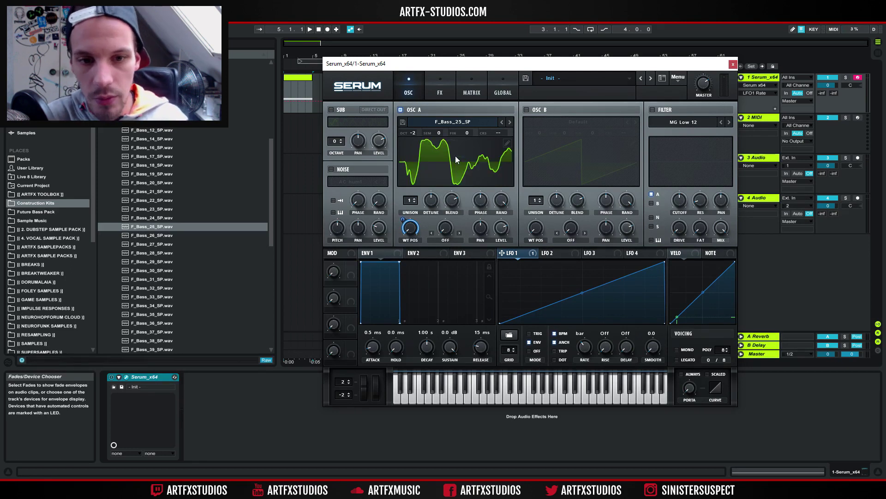
pyautogui.press('space')
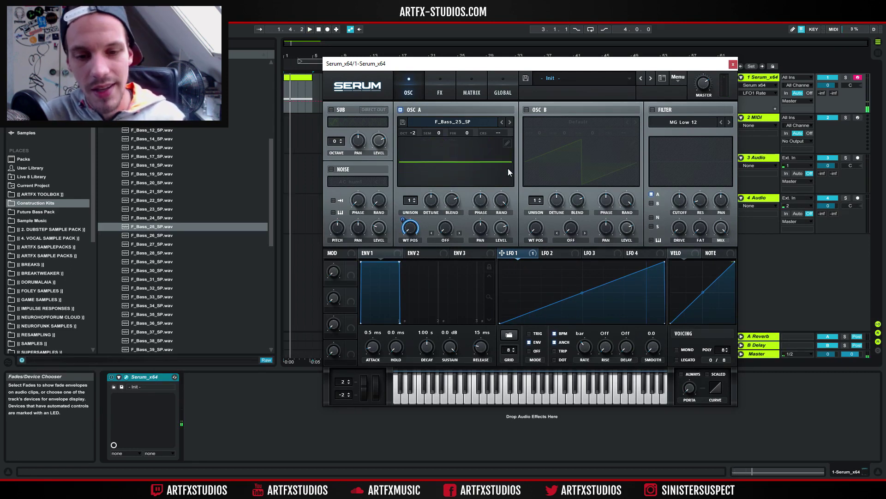
# Step: Audition wavetable frames 2 through 9 and settle on frame 7
pyautogui.click(507, 143)
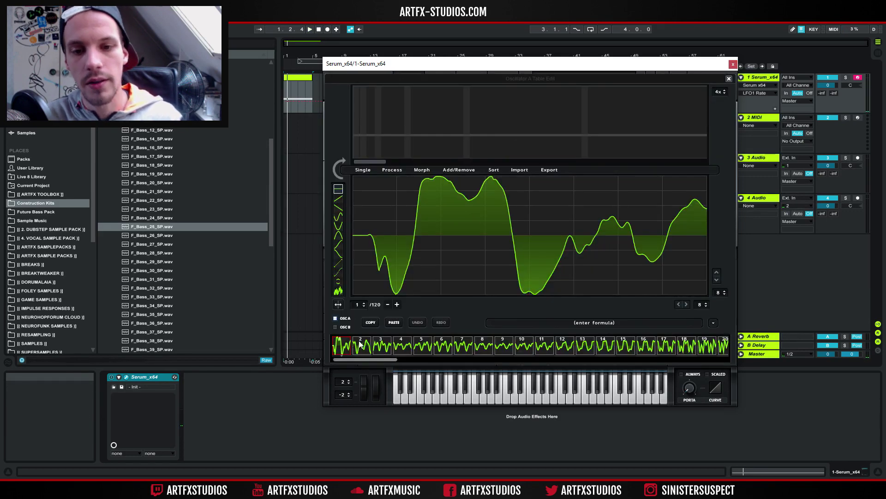
pyautogui.click(395, 322)
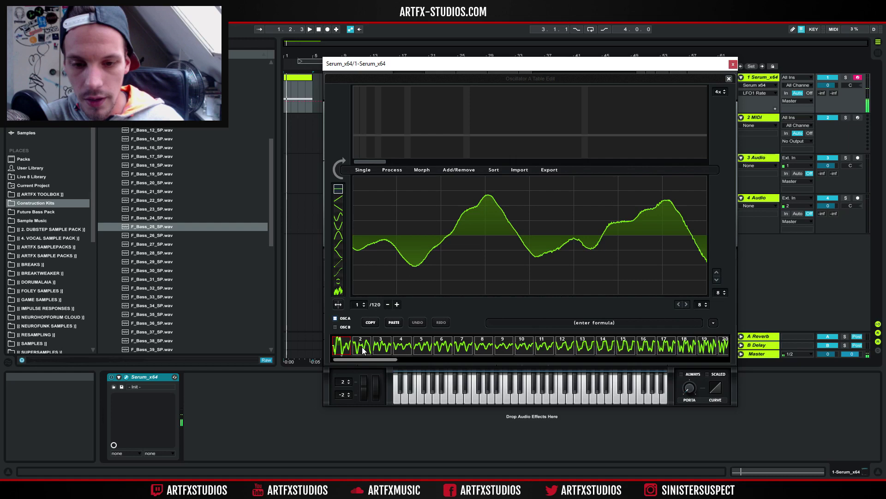
pyautogui.click(361, 346)
pyautogui.click(384, 346)
pyautogui.click(404, 345)
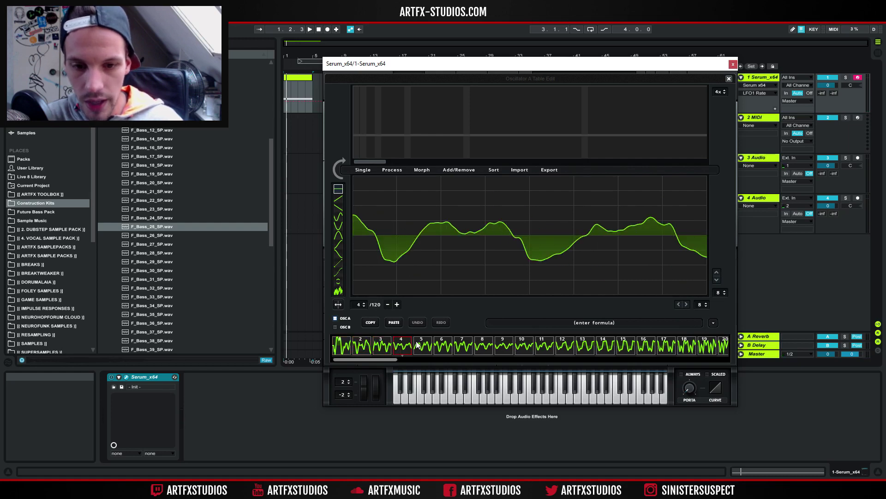
pyautogui.click(429, 342)
pyautogui.click(442, 341)
pyautogui.click(460, 342)
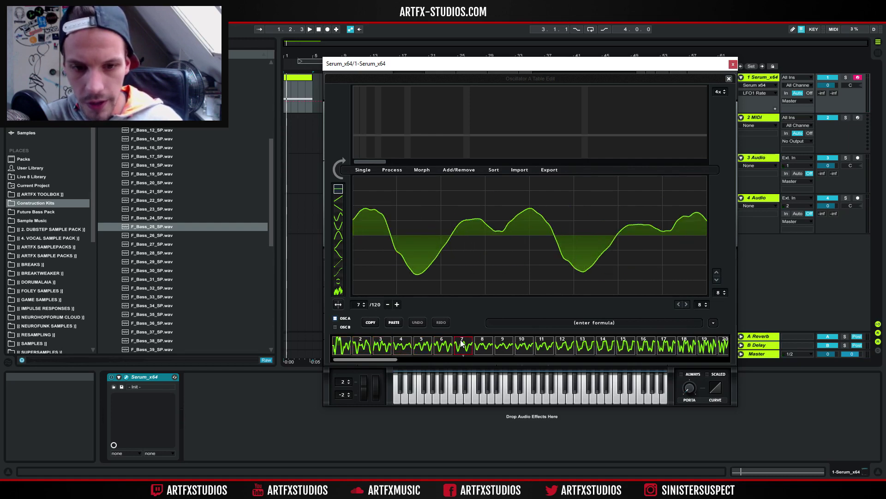
pyautogui.click(482, 341)
pyautogui.click(500, 343)
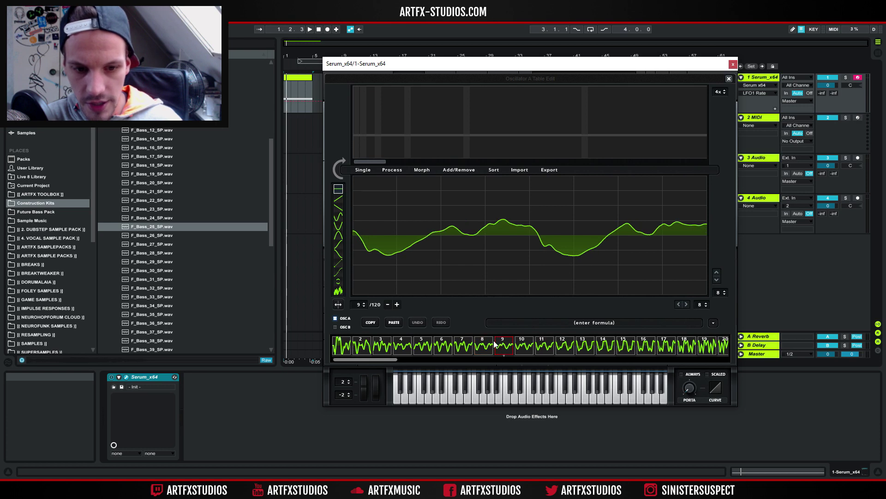
pyautogui.click(482, 343)
pyautogui.click(461, 343)
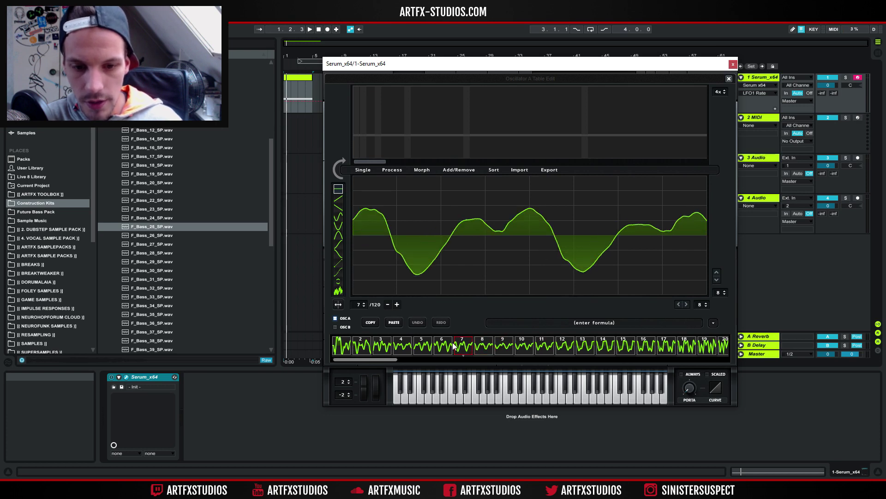
# Step: Step through frames 1 to 7, comparing frame 7 against frame 8
pyautogui.click(342, 347)
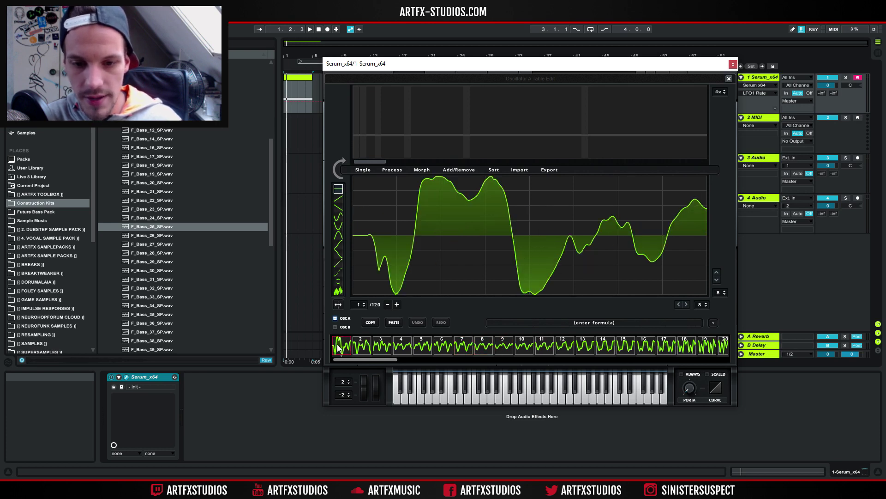
pyautogui.click(362, 347)
pyautogui.click(381, 348)
pyautogui.click(401, 347)
pyautogui.click(421, 347)
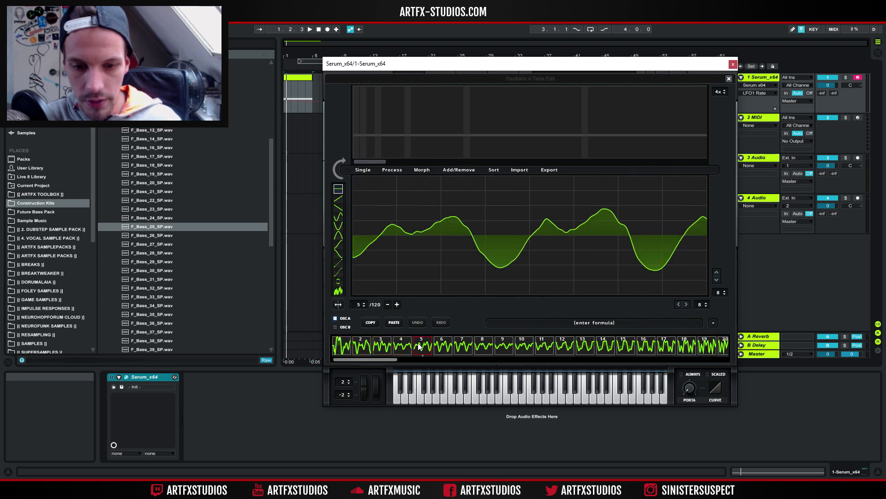
pyautogui.click(441, 347)
pyautogui.click(462, 347)
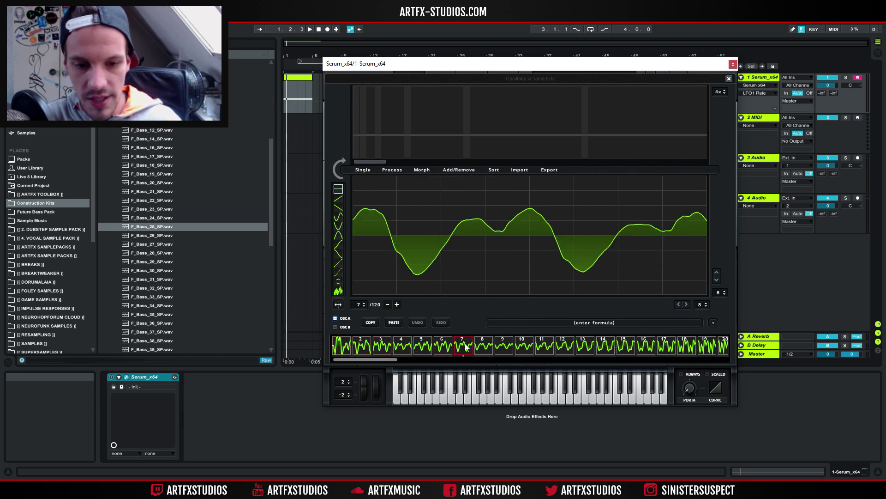
pyautogui.click(487, 349)
pyautogui.click(457, 343)
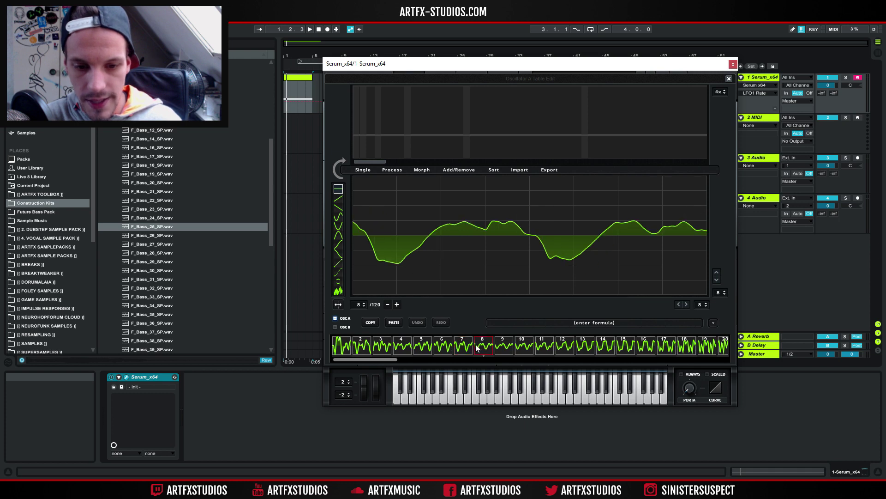
pyautogui.click(465, 347)
pyautogui.click(483, 349)
pyautogui.click(464, 347)
pyautogui.click(483, 349)
pyautogui.click(465, 348)
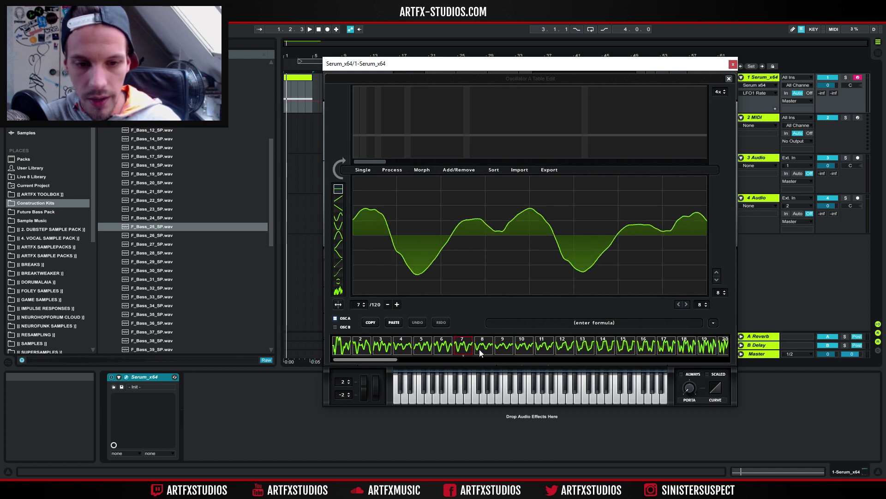
# Step: Check frames 8 to 10, then range-select frames 1 through 7
pyautogui.click(481, 349)
pyautogui.click(505, 349)
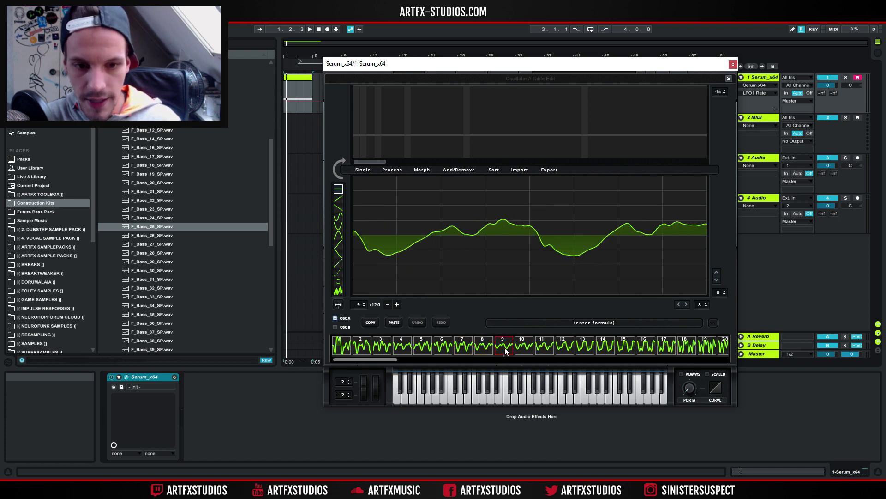
pyautogui.click(486, 345)
pyautogui.click(502, 348)
pyautogui.click(522, 347)
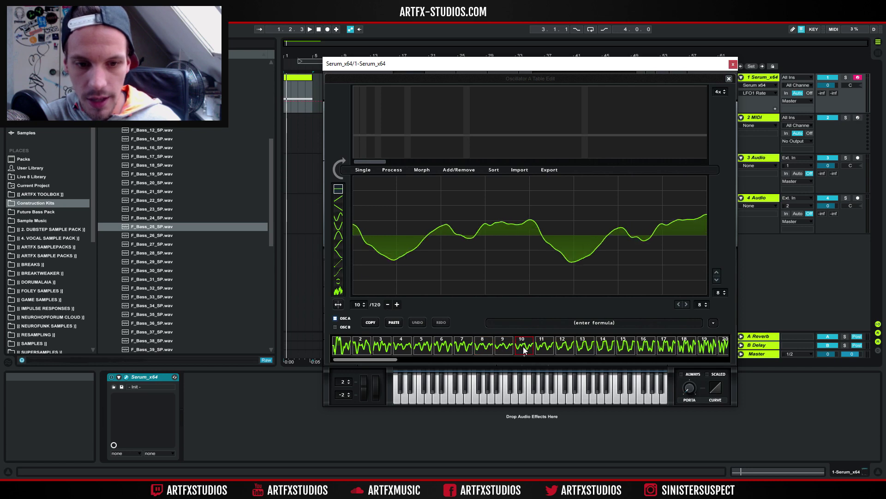
pyautogui.click(497, 347)
pyautogui.click(463, 347)
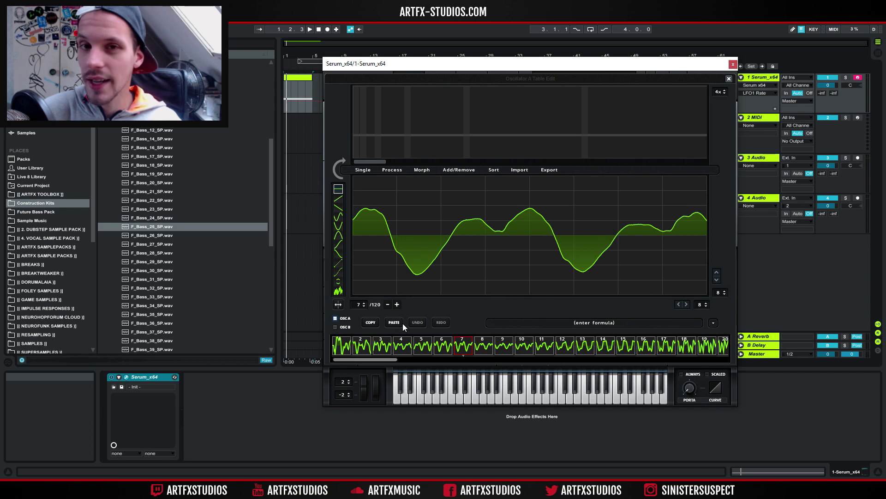
pyautogui.keyDown('shift'); pyautogui.click(345, 346); pyautogui.keyUp('shift')
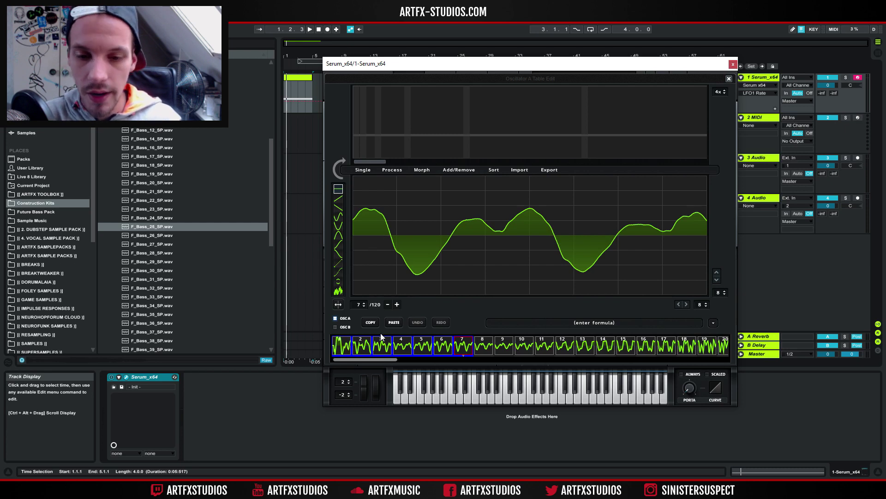
# Step: Remove the selected frames 1–7 from the wavetable and play it back
pyautogui.click(459, 170)
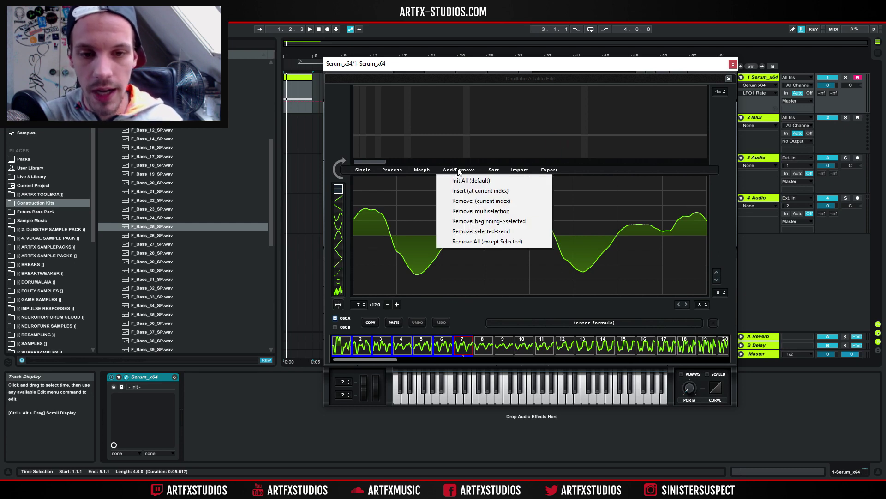
pyautogui.click(471, 217)
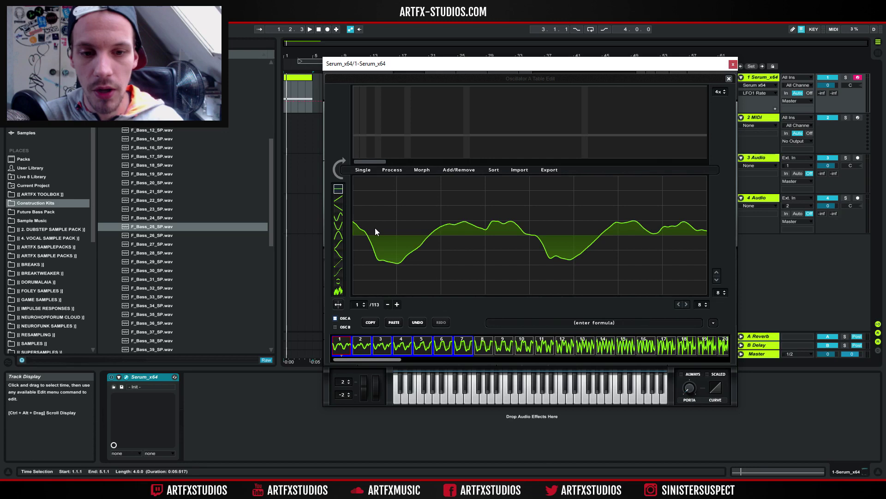
pyautogui.click(362, 346)
pyautogui.click(346, 349)
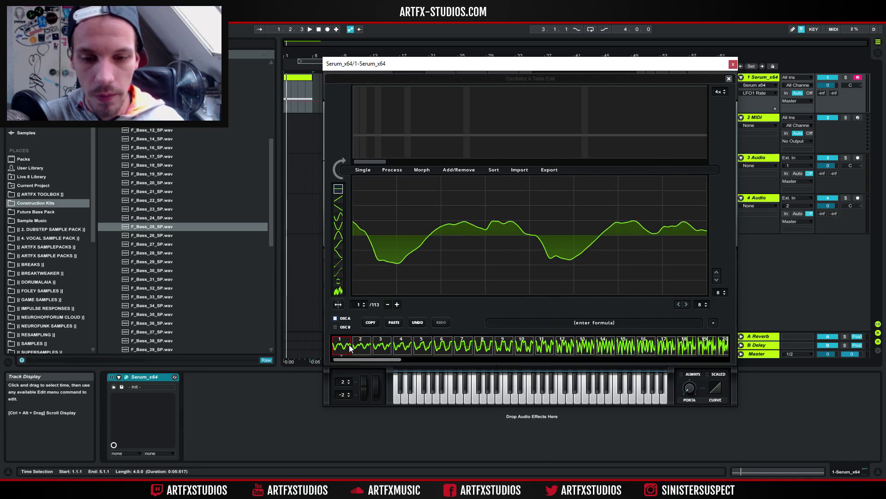
pyautogui.click(381, 344)
pyautogui.click(345, 349)
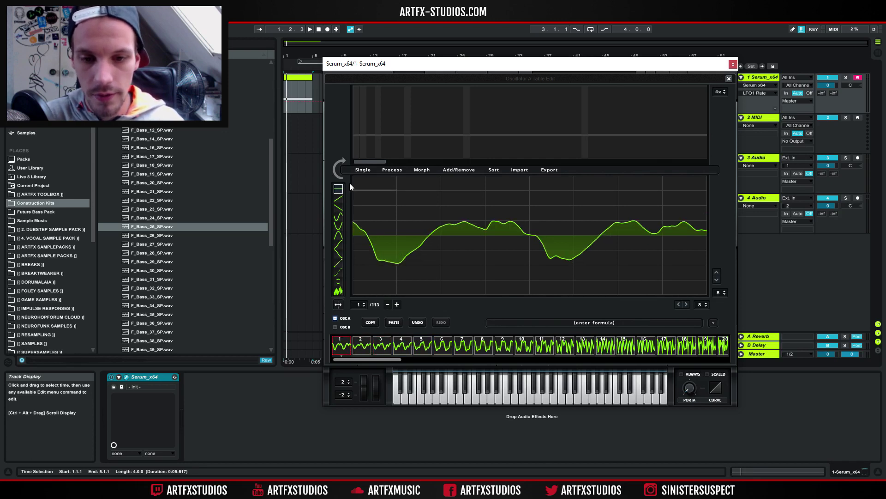
pyautogui.press('space')
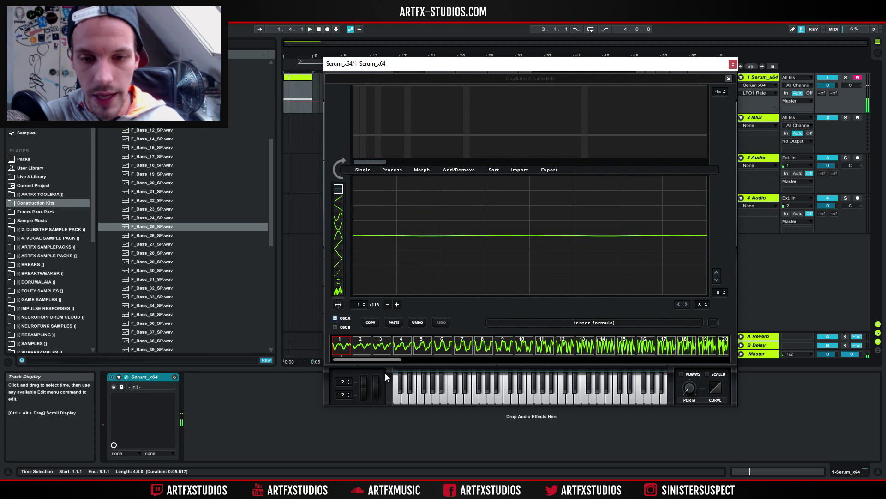
# Step: Remove frames 50–113 to leave 49 frames, then play and view frame 33
pyautogui.moveTo(372, 358); pyautogui.dragTo(520, 383)
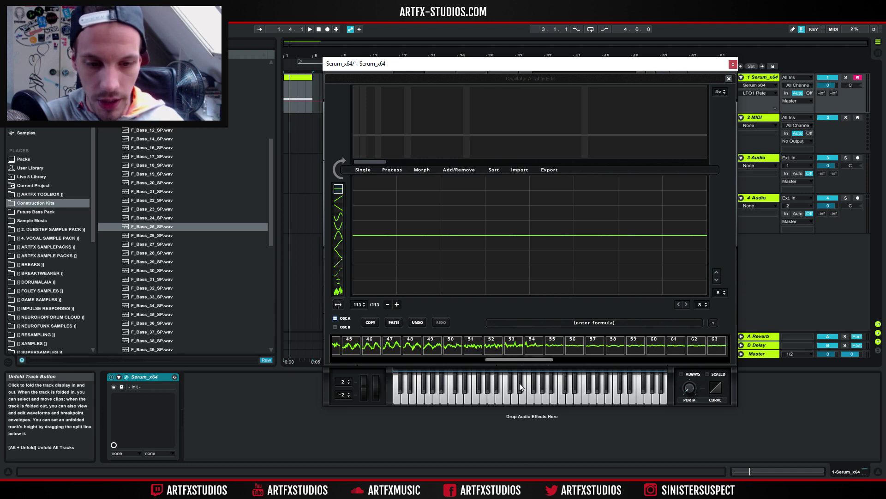
pyautogui.keyDown('shift'); pyautogui.click(455, 347); pyautogui.keyUp('shift')
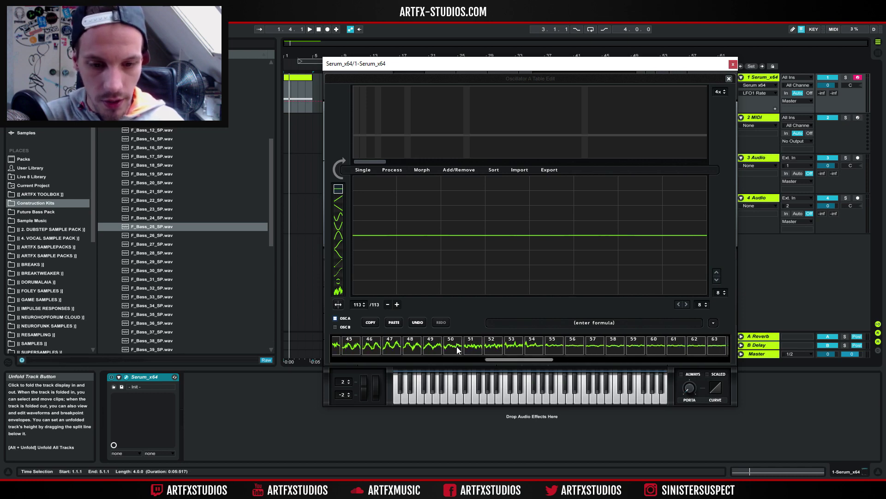
pyautogui.click(459, 169)
pyautogui.click(463, 220)
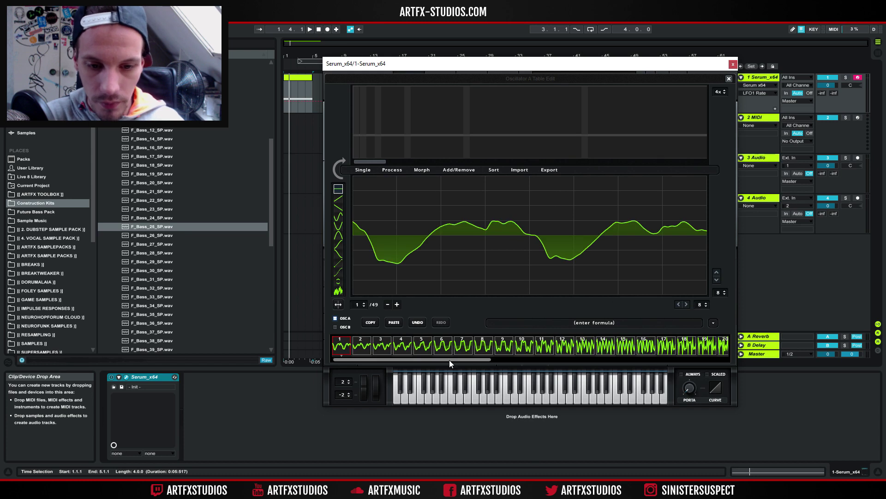
pyautogui.press('space')
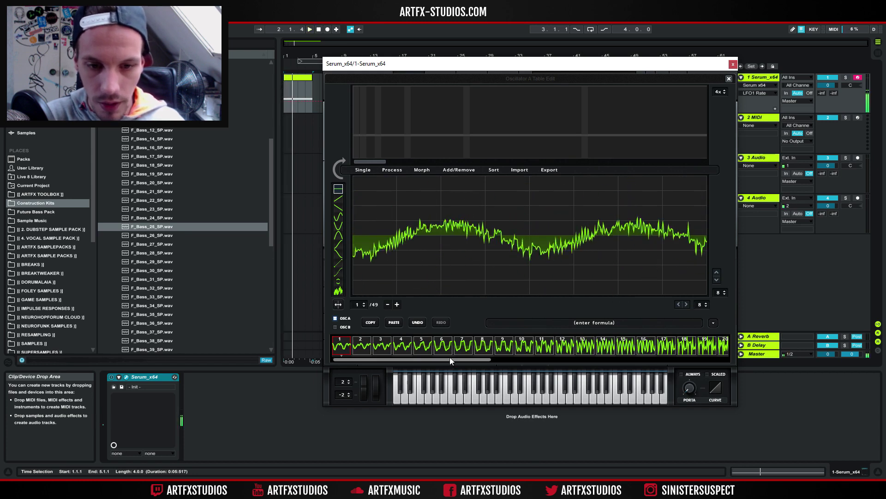
pyautogui.moveTo(415, 360); pyautogui.dragTo(686, 360)
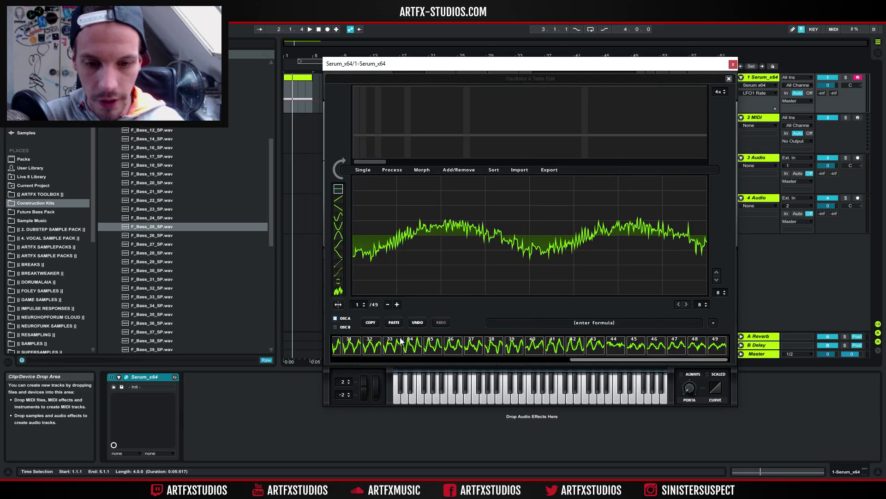
pyautogui.click(392, 350)
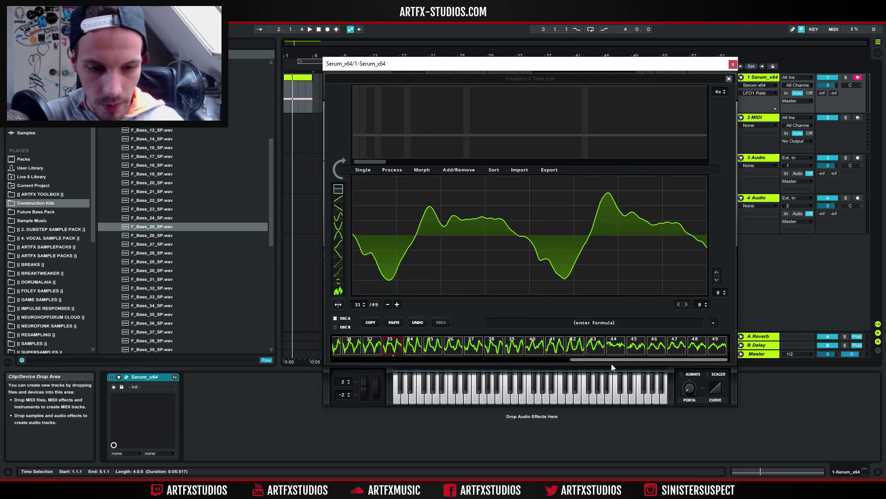
# Step: Browse frames 24 through 38 to compare their waveforms
pyautogui.moveTo(619, 359); pyautogui.dragTo(539, 361)
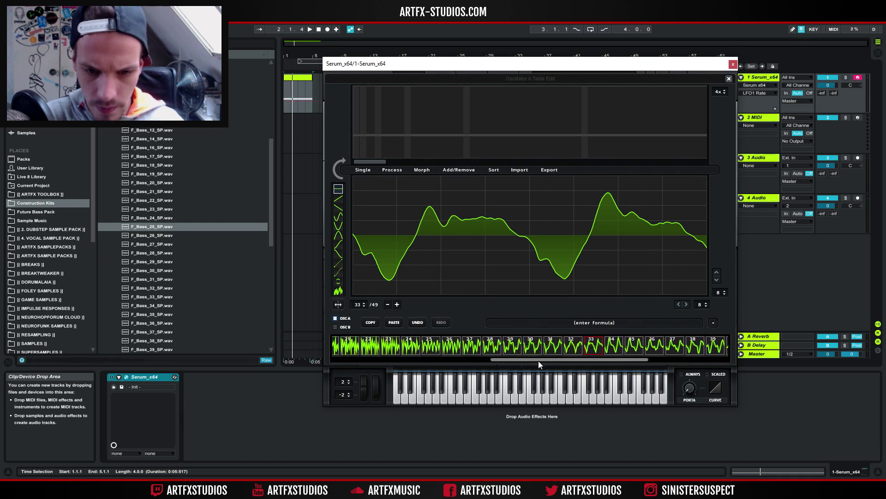
pyautogui.click(415, 345)
pyautogui.click(438, 340)
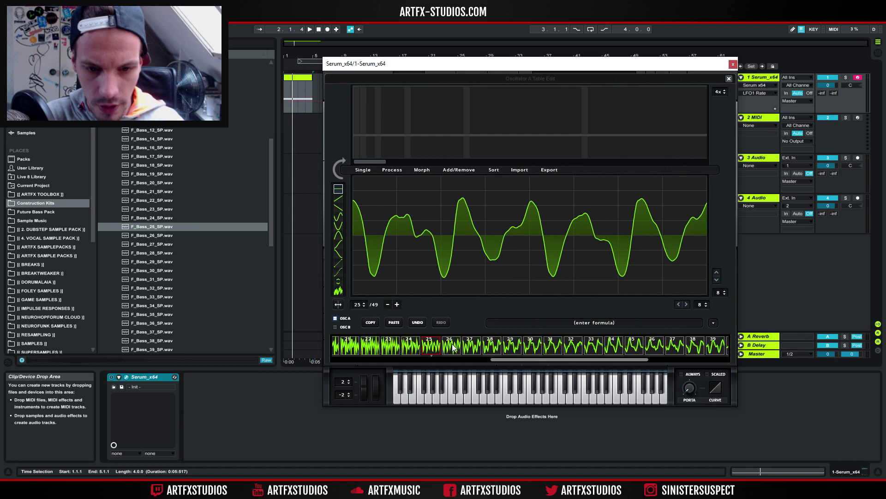
pyautogui.click(452, 346)
pyautogui.click(467, 346)
pyautogui.click(488, 345)
pyautogui.click(514, 350)
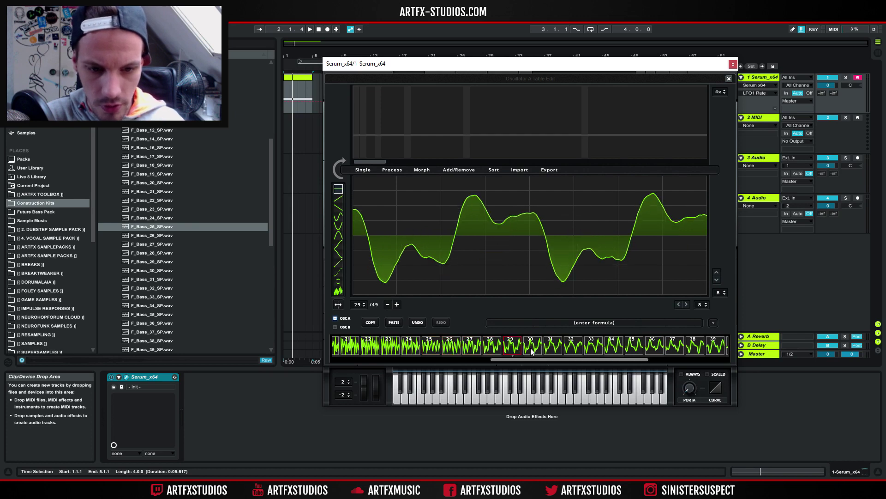
pyautogui.click(532, 351)
pyautogui.click(554, 347)
pyautogui.click(571, 347)
pyautogui.click(589, 346)
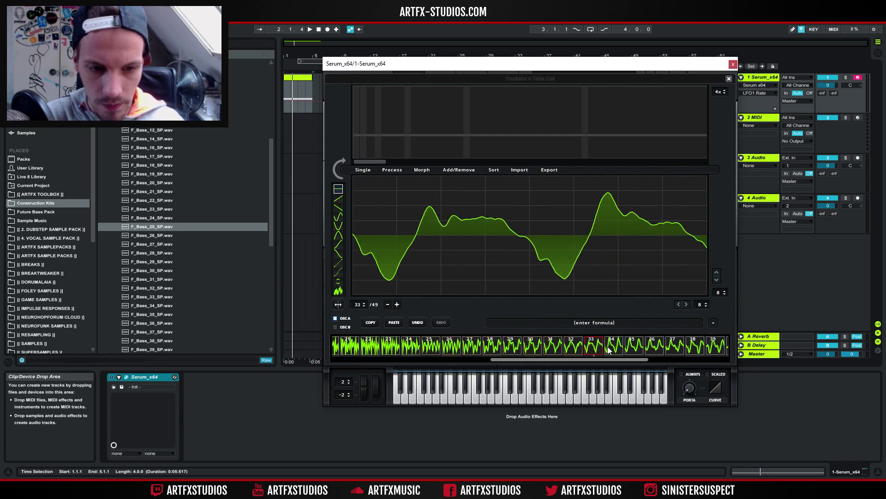
pyautogui.click(577, 350)
pyautogui.click(587, 350)
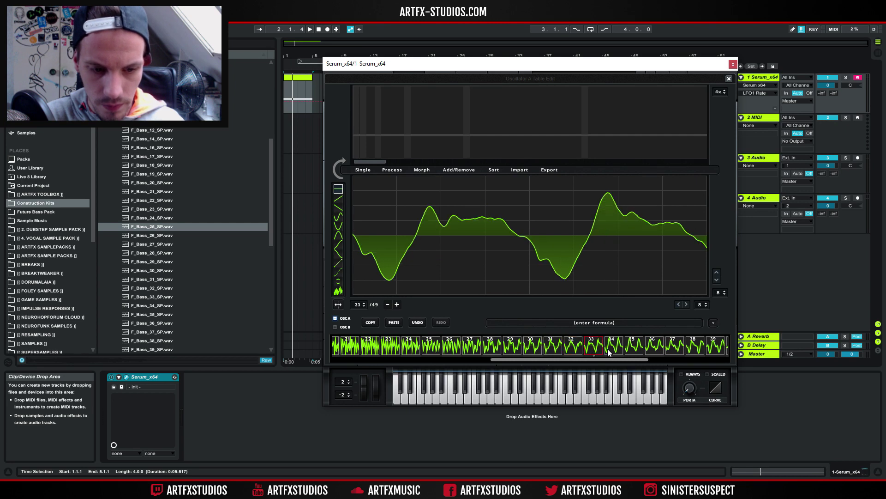
pyautogui.click(615, 349)
pyautogui.click(627, 345)
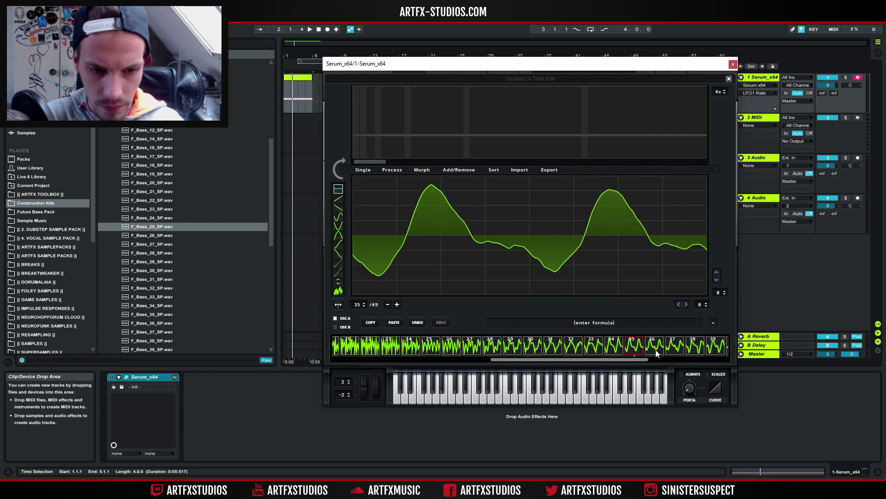
pyautogui.click(655, 350)
pyautogui.click(675, 348)
pyautogui.click(688, 348)
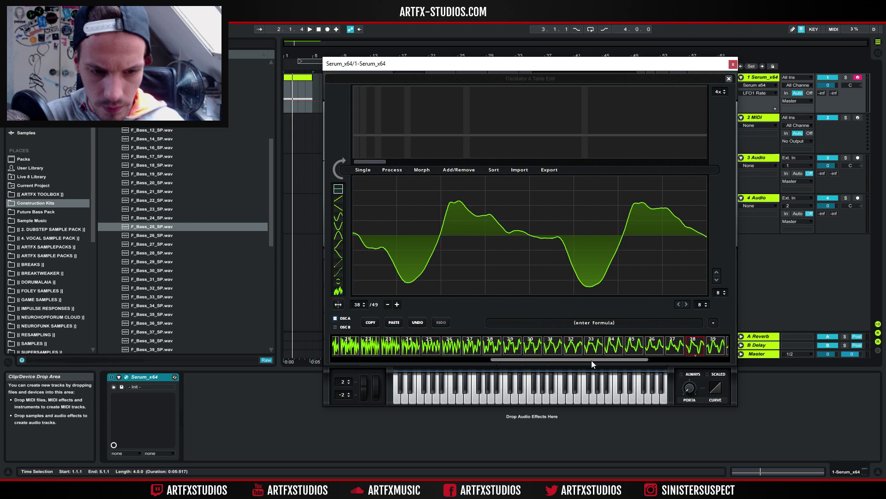
# Step: Check frames 39–41, then select and delete frames 41–49, leaving 40 frames
pyautogui.moveTo(591, 362); pyautogui.dragTo(644, 362)
pyautogui.click(583, 347)
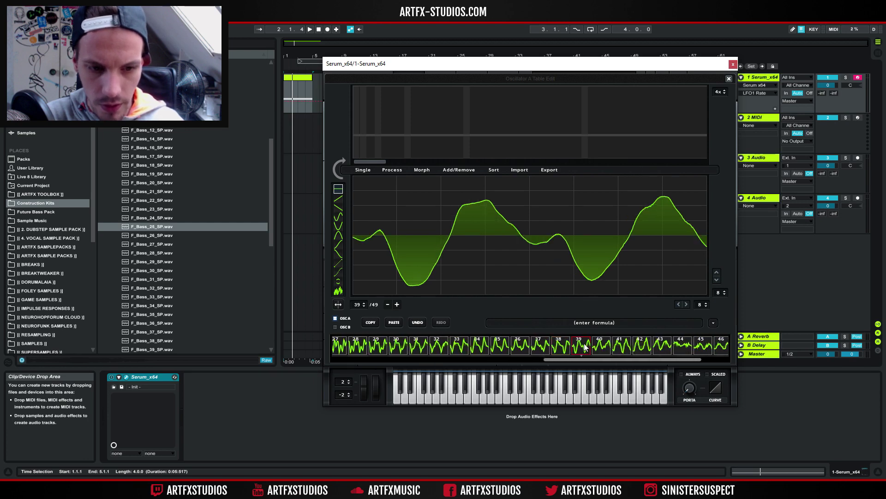
pyautogui.click(600, 349)
pyautogui.click(623, 350)
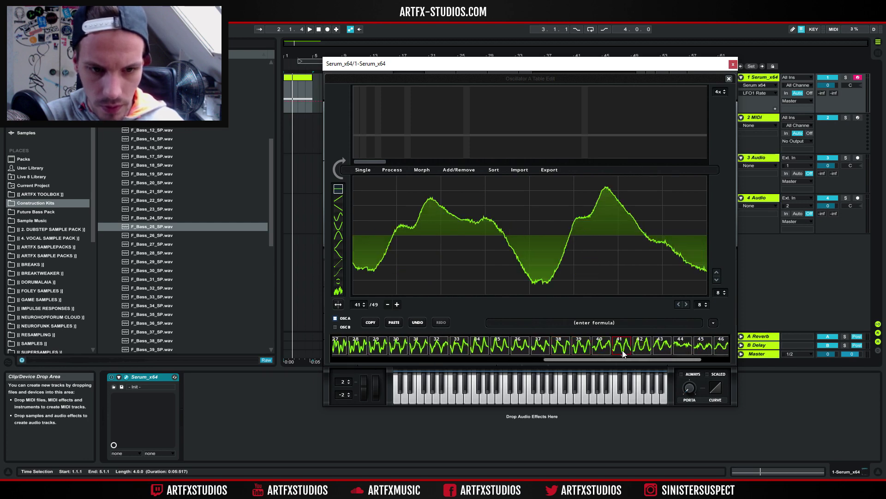
pyautogui.click(610, 344)
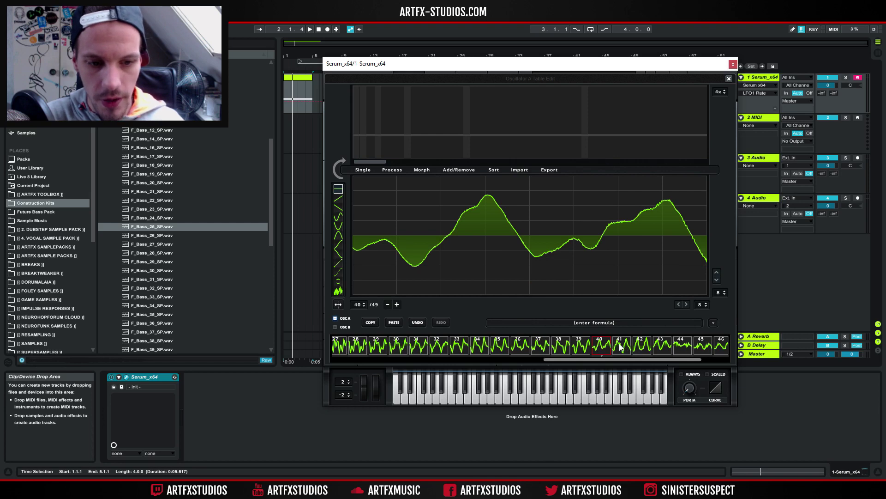
pyautogui.click(621, 349)
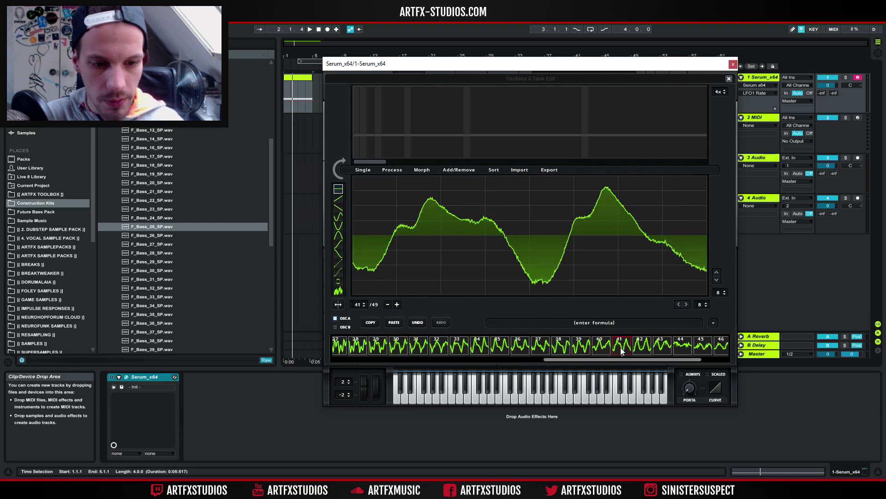
pyautogui.moveTo(619, 359); pyautogui.dragTo(681, 359)
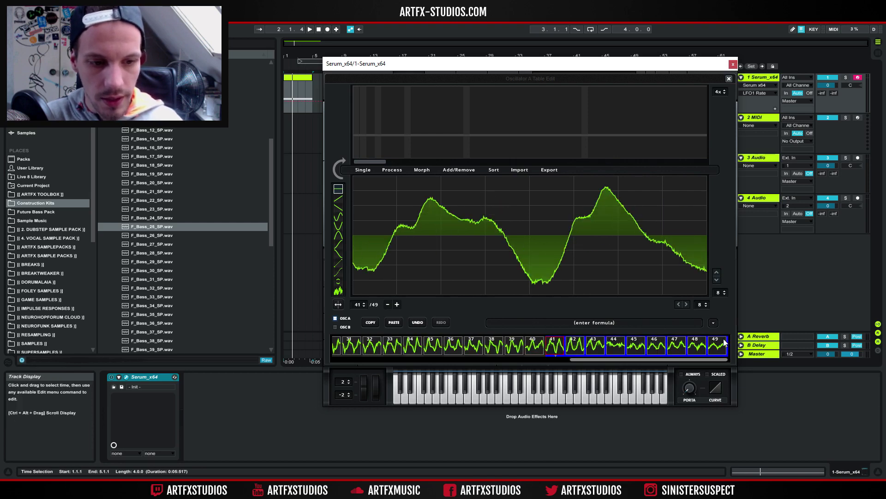
pyautogui.click(468, 170)
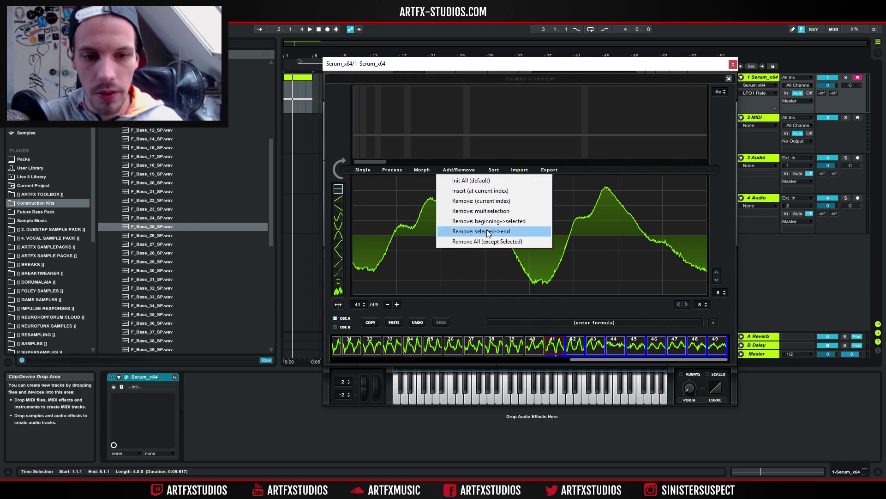
pyautogui.click(487, 212)
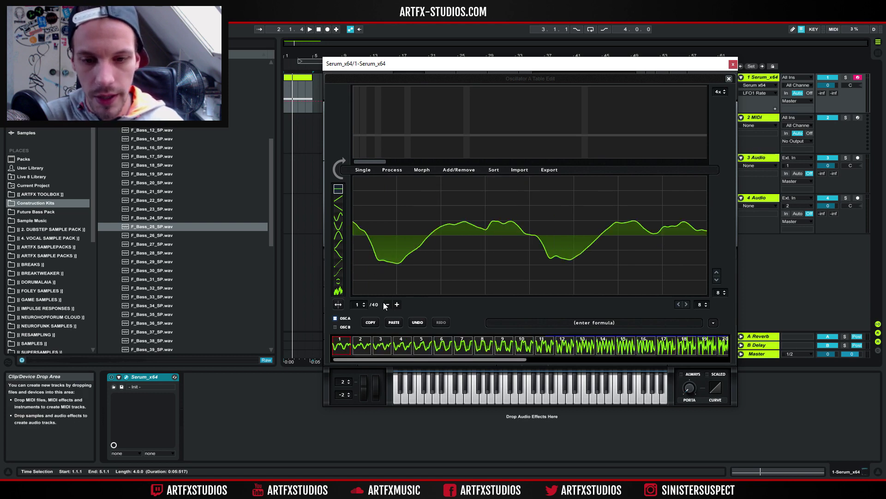
# Step: Play the 40-frame table and inspect frames 28–33, settling on frame 33 as the cut point
pyautogui.press('space')
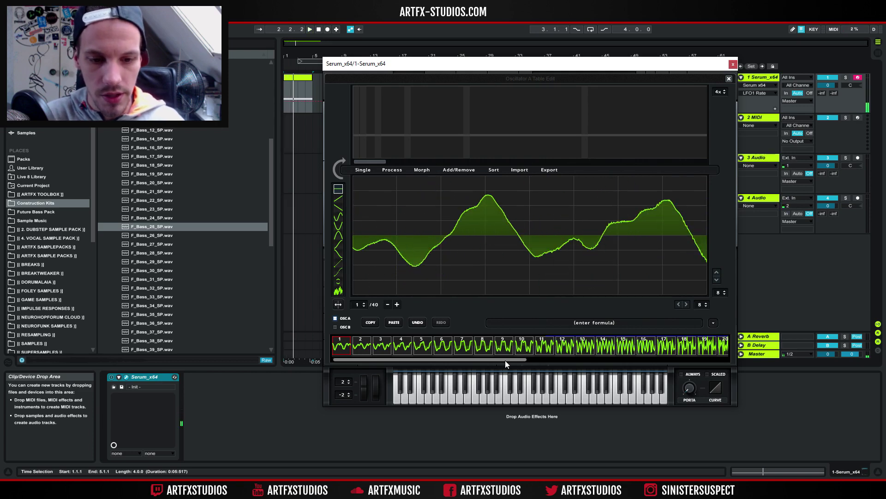
pyautogui.moveTo(505, 360); pyautogui.dragTo(711, 359)
pyautogui.click(474, 347)
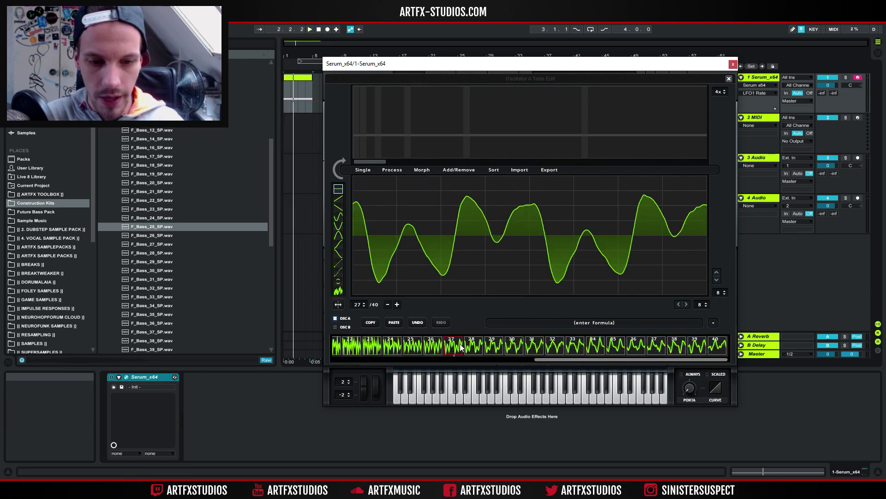
pyautogui.click(530, 348)
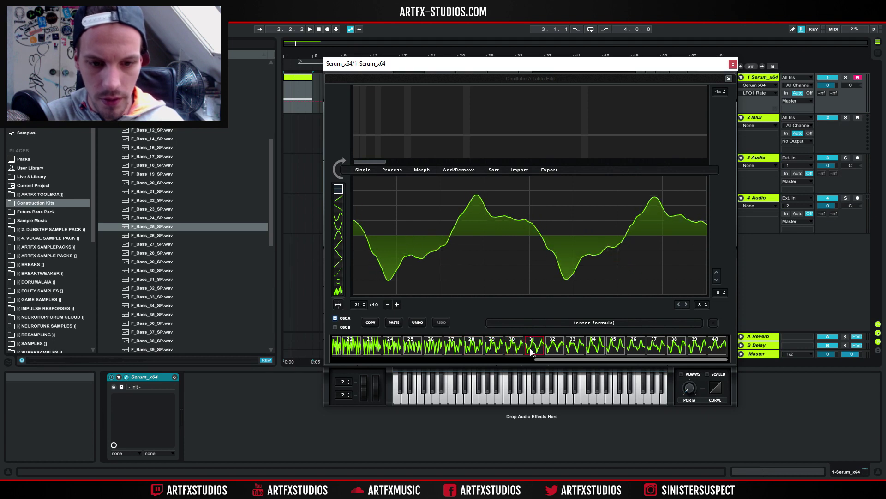
pyautogui.click(555, 349)
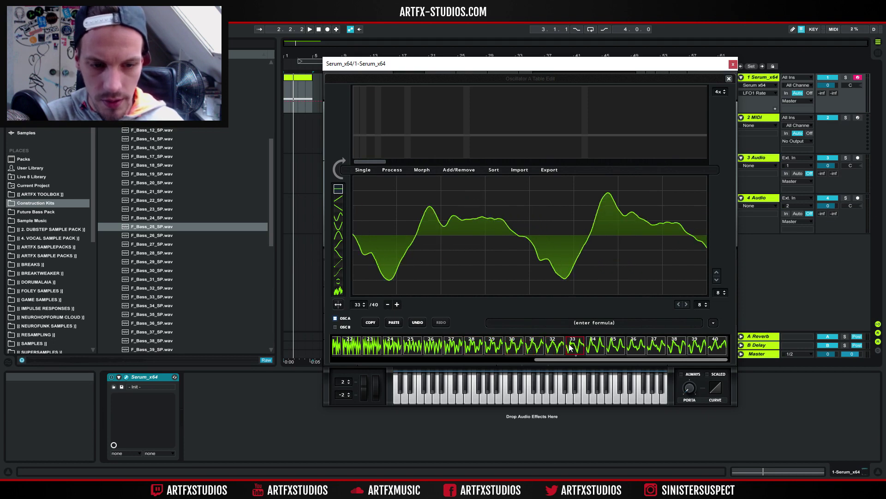
pyautogui.click(574, 349)
pyautogui.click(558, 348)
pyautogui.click(574, 349)
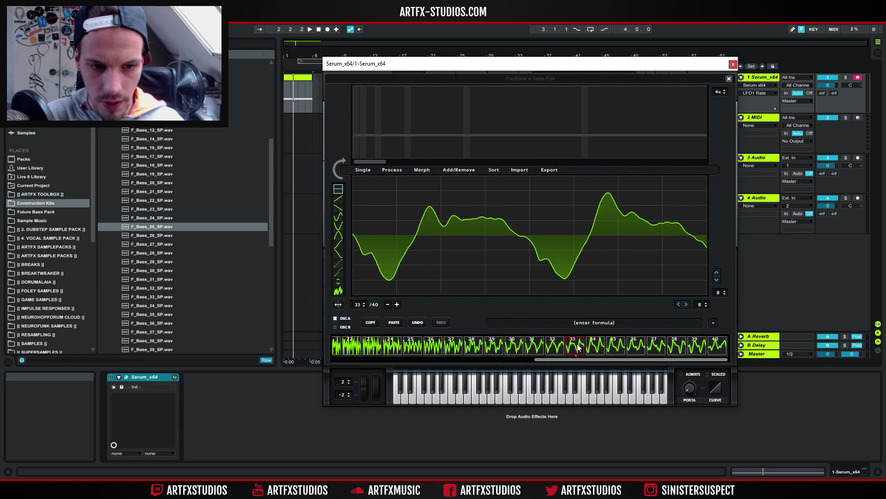
# Step: Delete frames 33–40 to leave 32 frames and play the result
pyautogui.moveTo(595, 350); pyautogui.dragTo(724, 344)
pyautogui.click(464, 170)
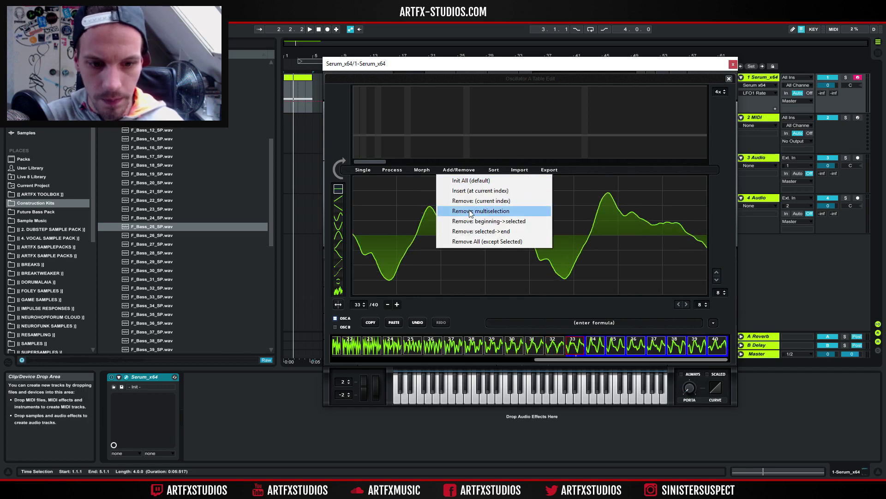
pyautogui.click(516, 300)
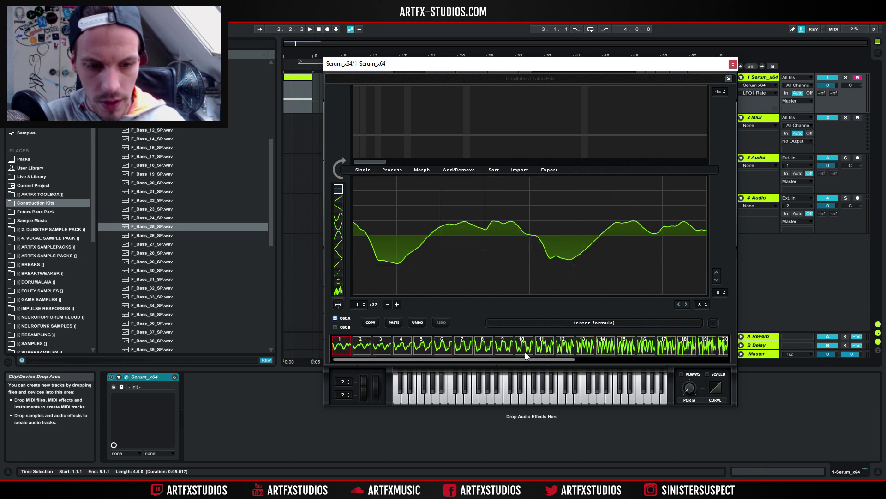
pyautogui.press('space')
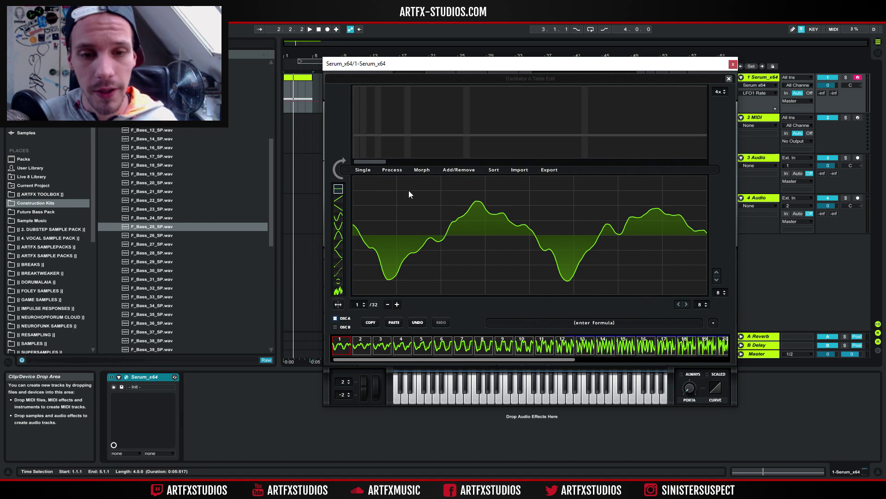
# Step: Set the wavetable editor's grid size to 32, without applying any Process function
pyautogui.click(398, 170)
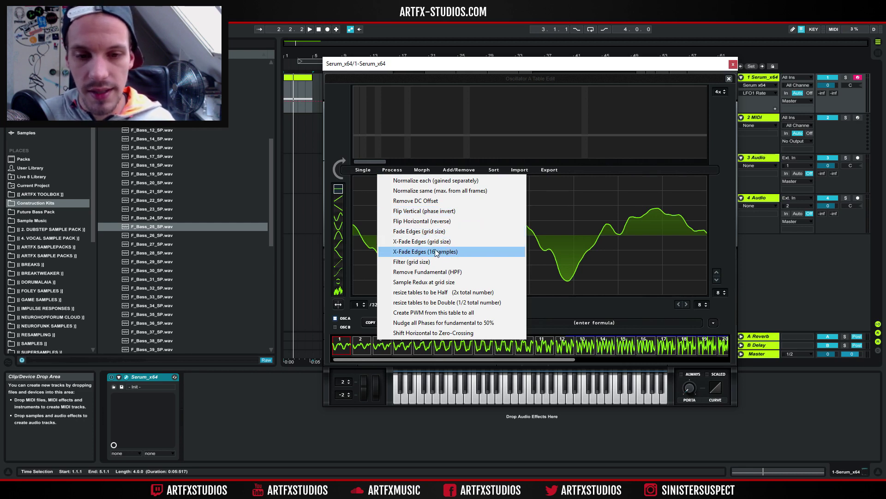
pyautogui.click(469, 67)
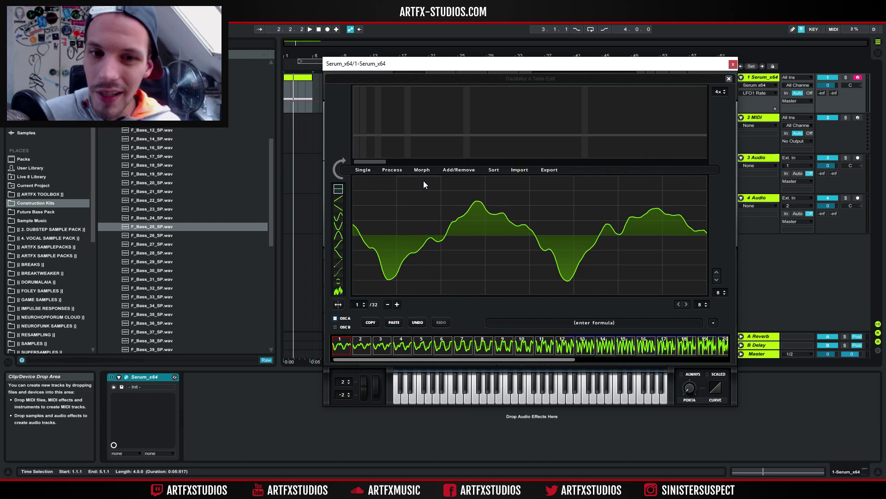
pyautogui.moveTo(716, 297); pyautogui.dragTo(729, 259)
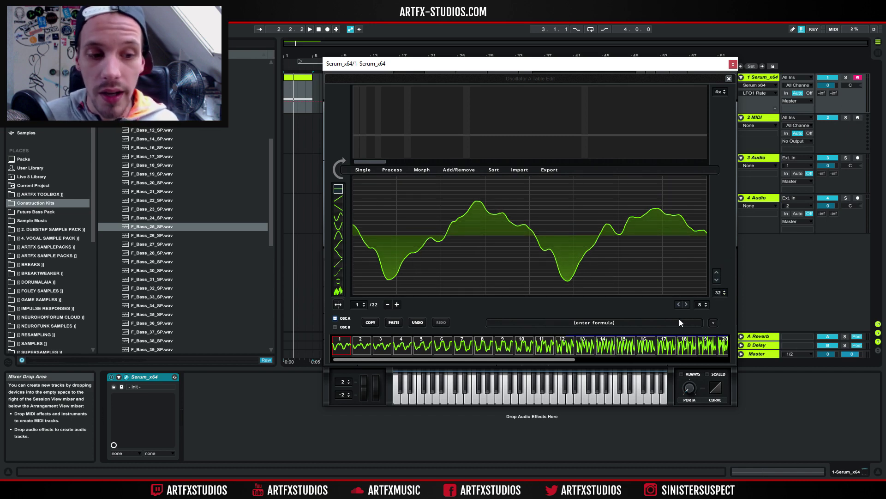
pyautogui.click(718, 279)
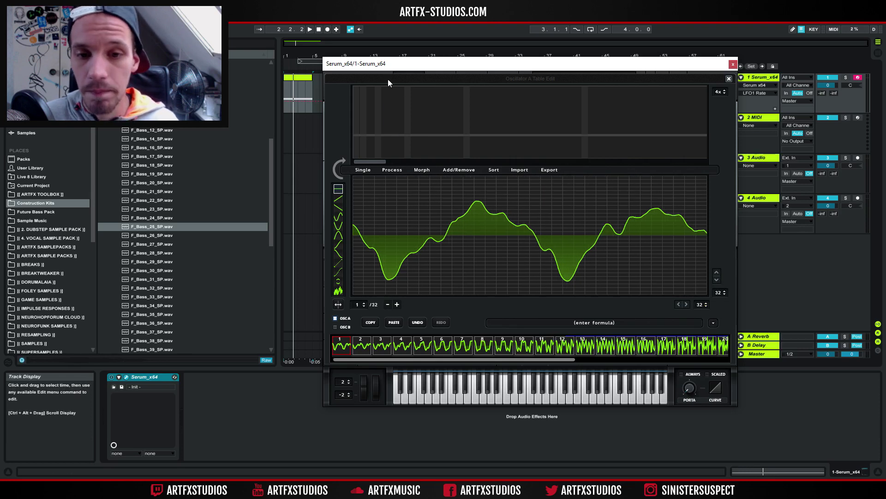
# Step: Apply Remove DC Offset and Fade Edges (grid size), then check the fade on frame 7
pyautogui.click(393, 171)
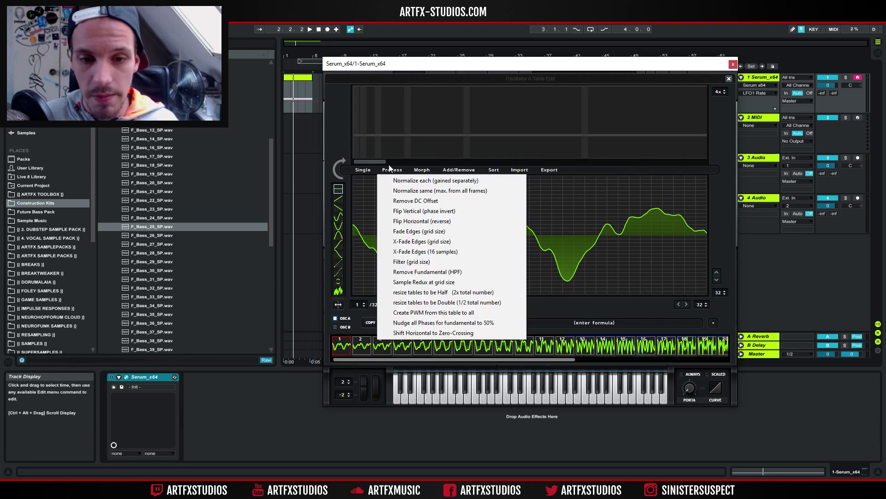
pyautogui.click(416, 203)
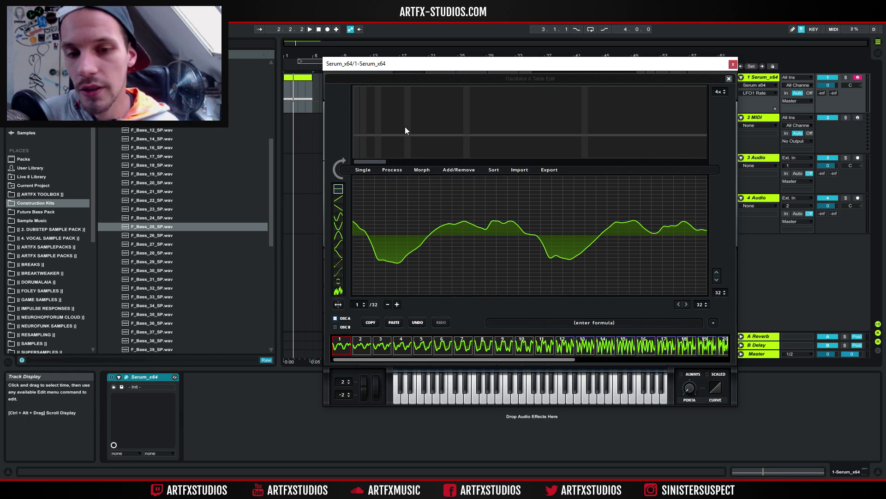
pyautogui.click(392, 170)
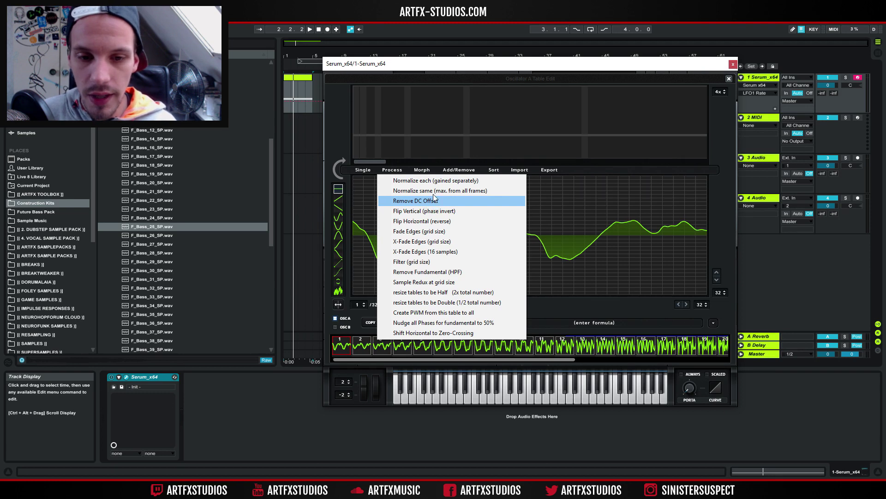
pyautogui.click(436, 232)
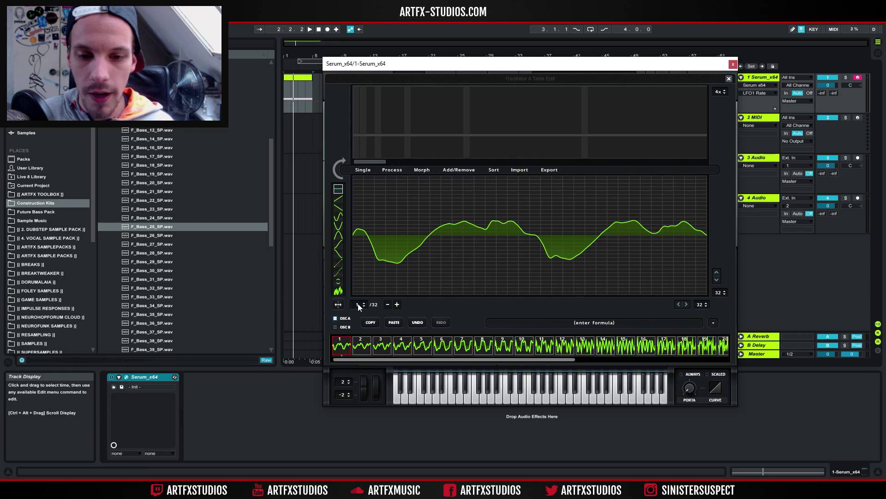
pyautogui.moveTo(357, 304); pyautogui.dragTo(366, 358)
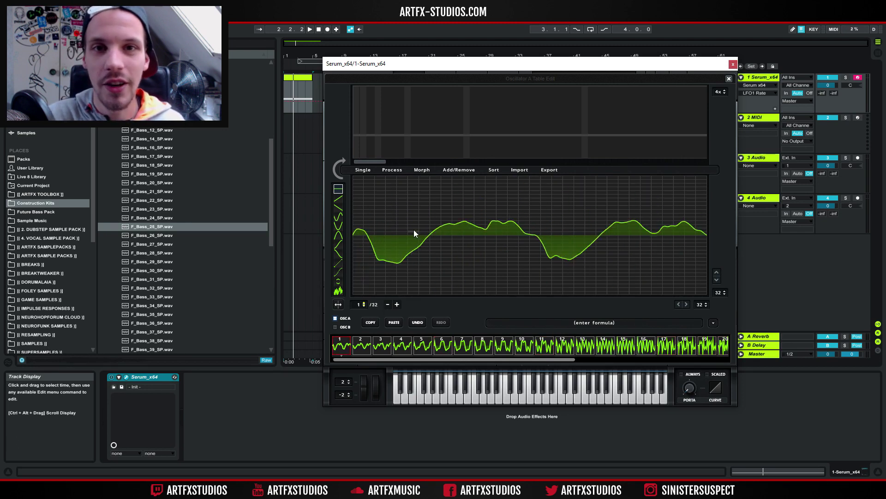
pyautogui.click(422, 169)
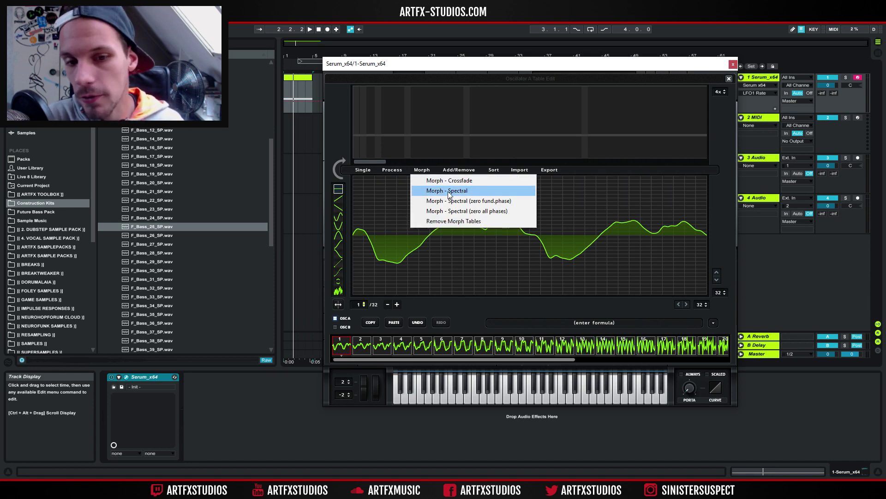
# Step: Apply Morph – Spectral to expand the 32 frames to 256 and play it
pyautogui.click(452, 194)
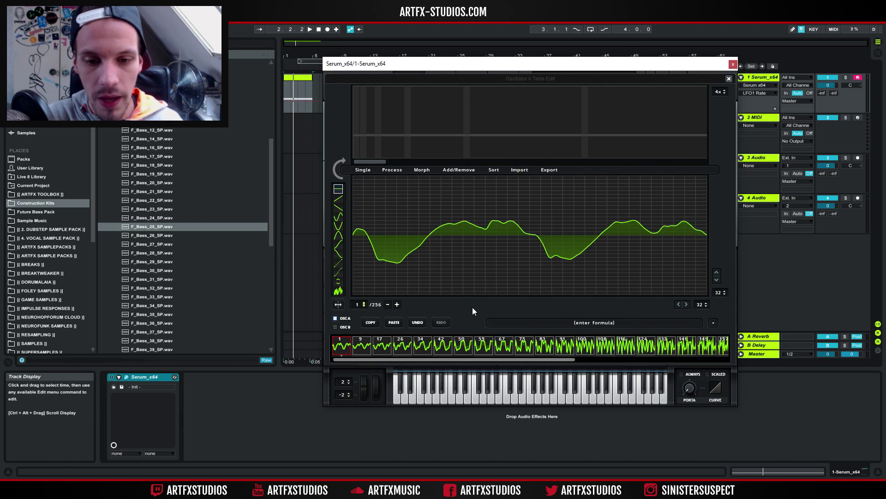
pyautogui.press('space')
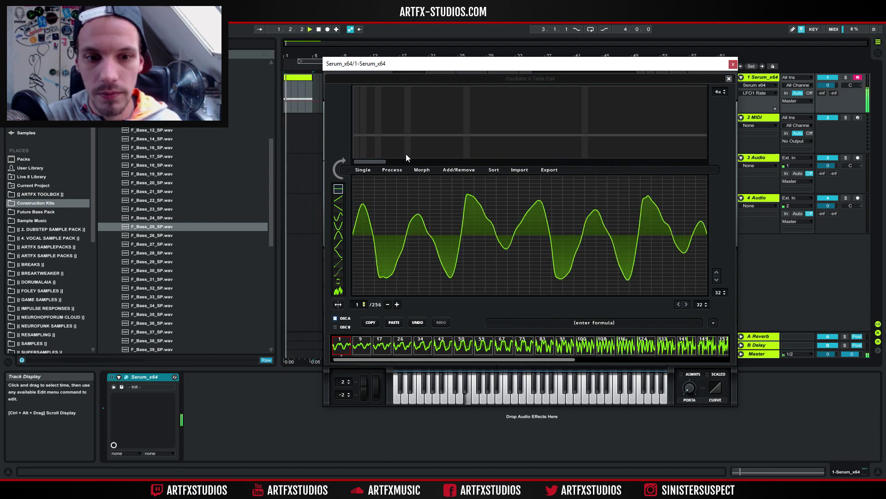
# Step: Close the editor and save the morphed wavetable as Hollow Soul.wav
pyautogui.click(730, 78)
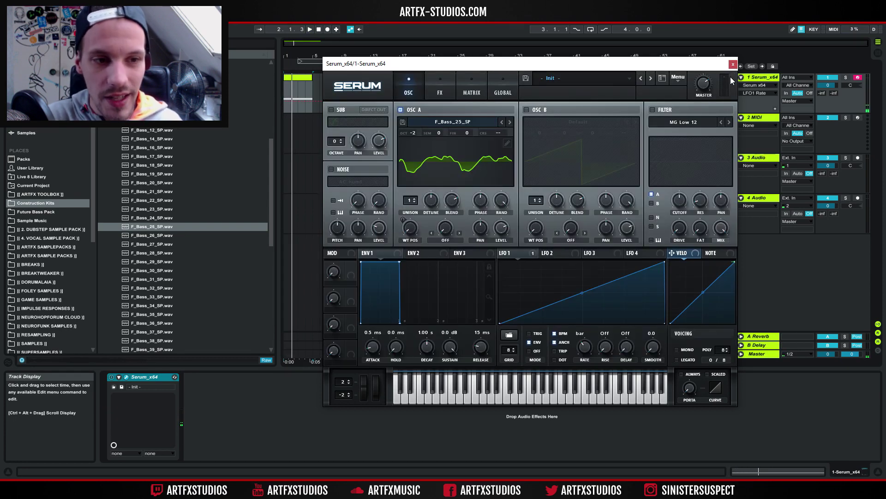
pyautogui.click(403, 121)
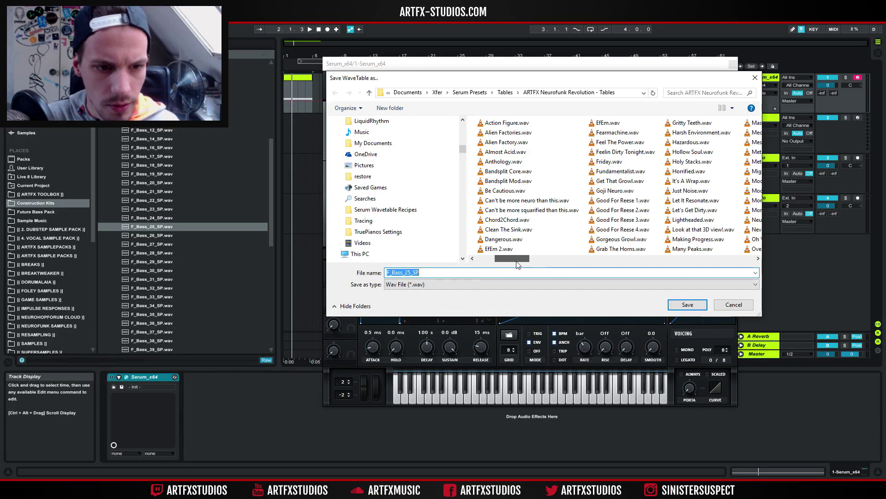
pyautogui.moveTo(508, 260); pyautogui.dragTo(554, 260)
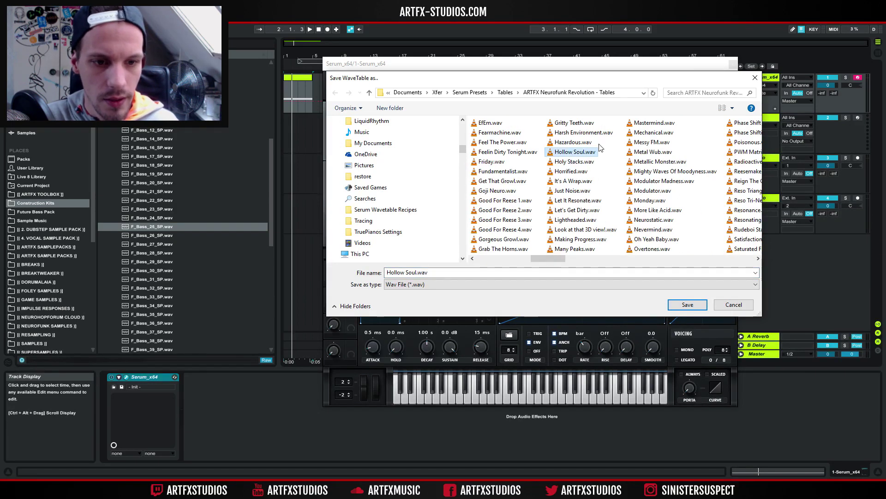
pyautogui.click(733, 304)
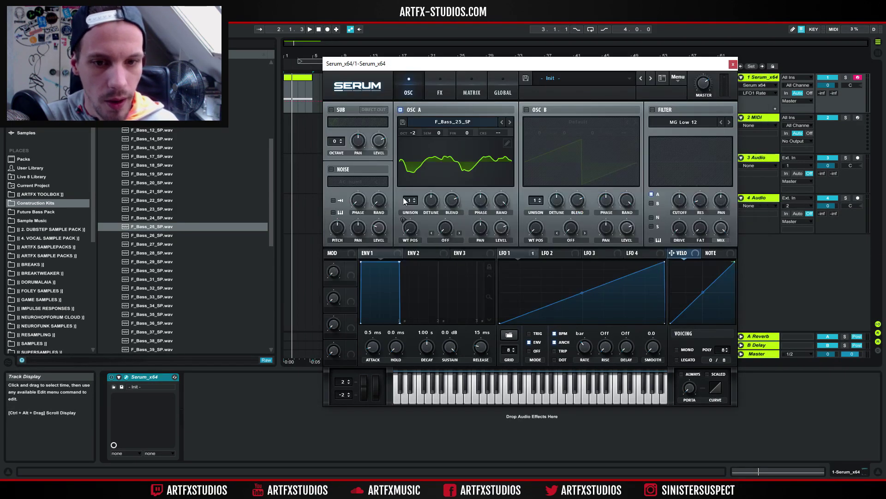
# Step: Load the Hollow Soul wavetable onto Oscillator A and play the track
pyautogui.click(452, 122)
pyautogui.moveTo(536, 174)
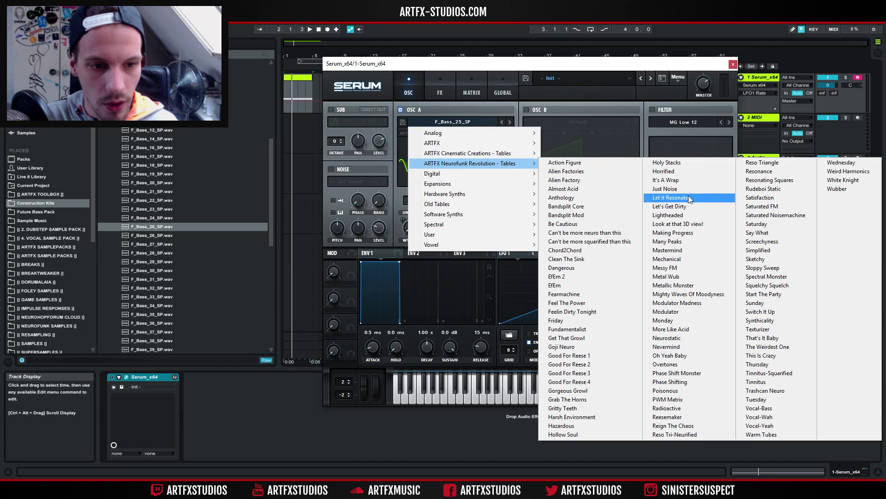
pyautogui.click(575, 434)
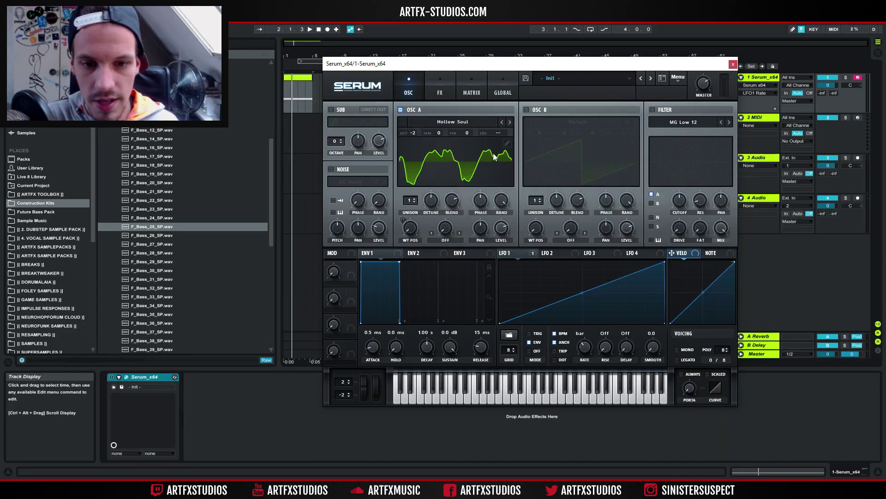
pyautogui.press('space')
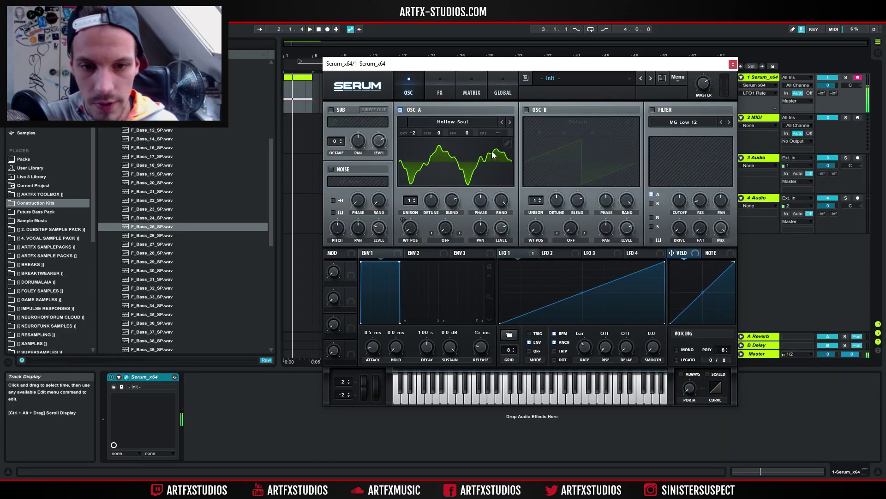